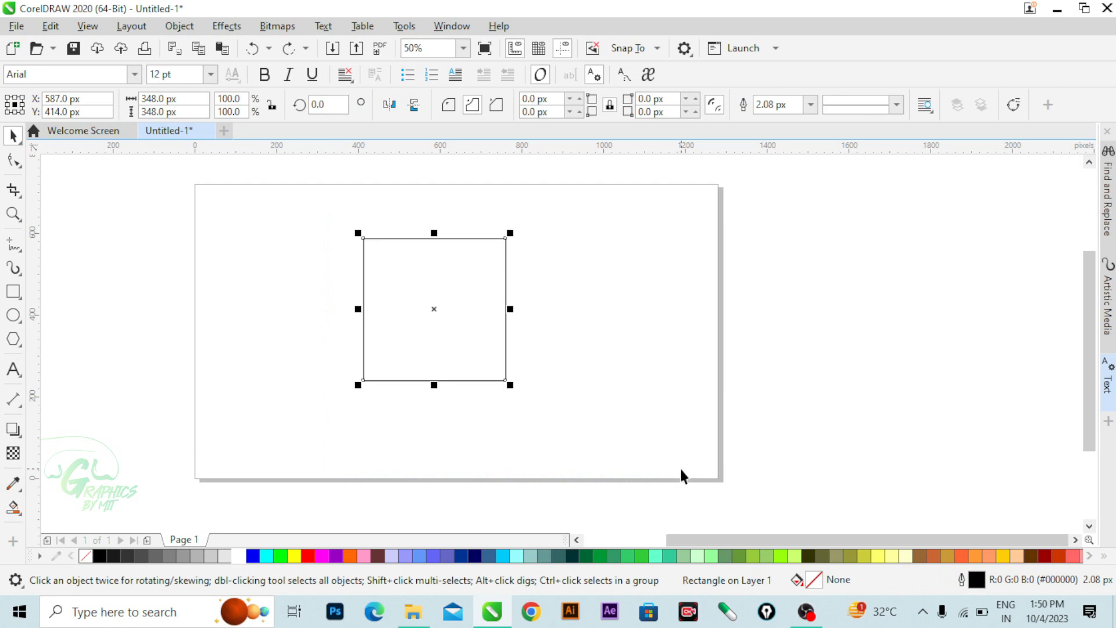
Step: Convert the square to curves and delete its upper-right corner node to form a right triangle
key(ctrl+q)
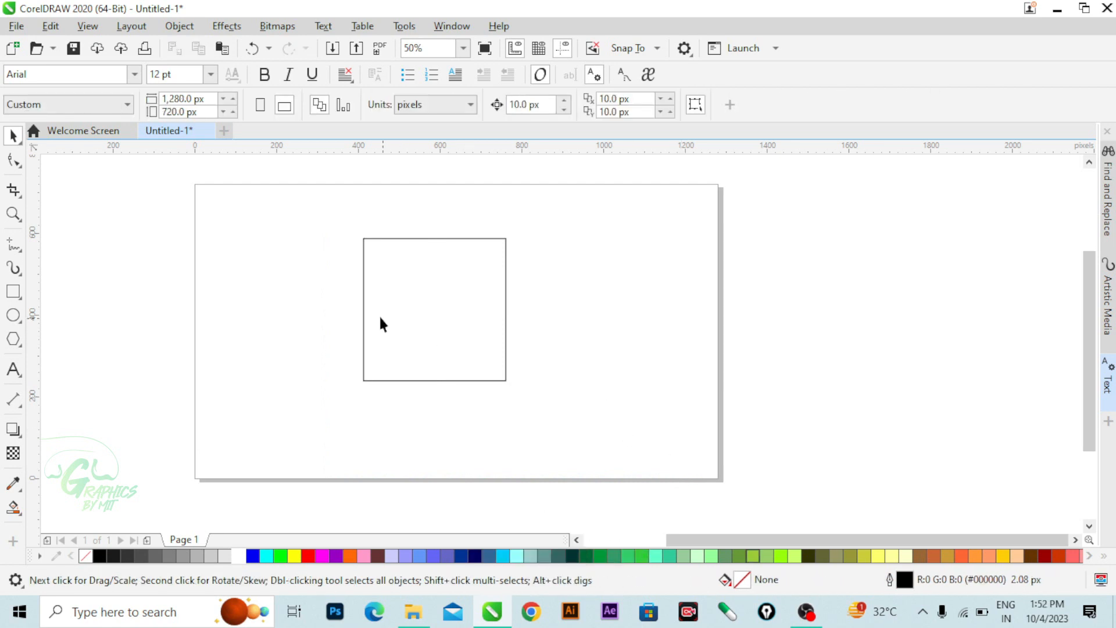
click(12, 159)
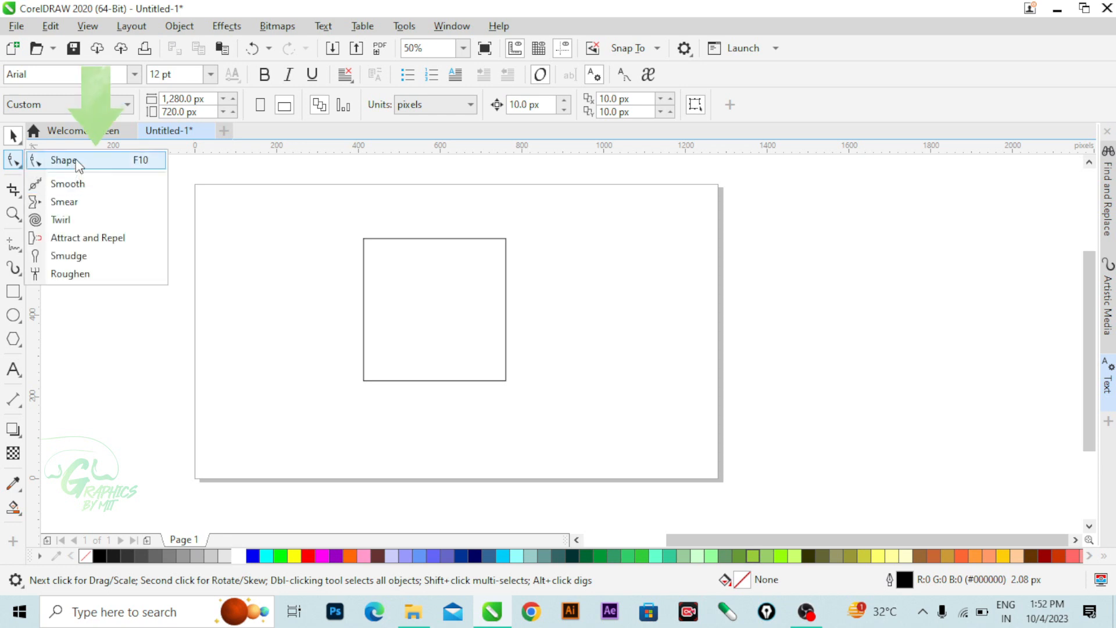
click(77, 161)
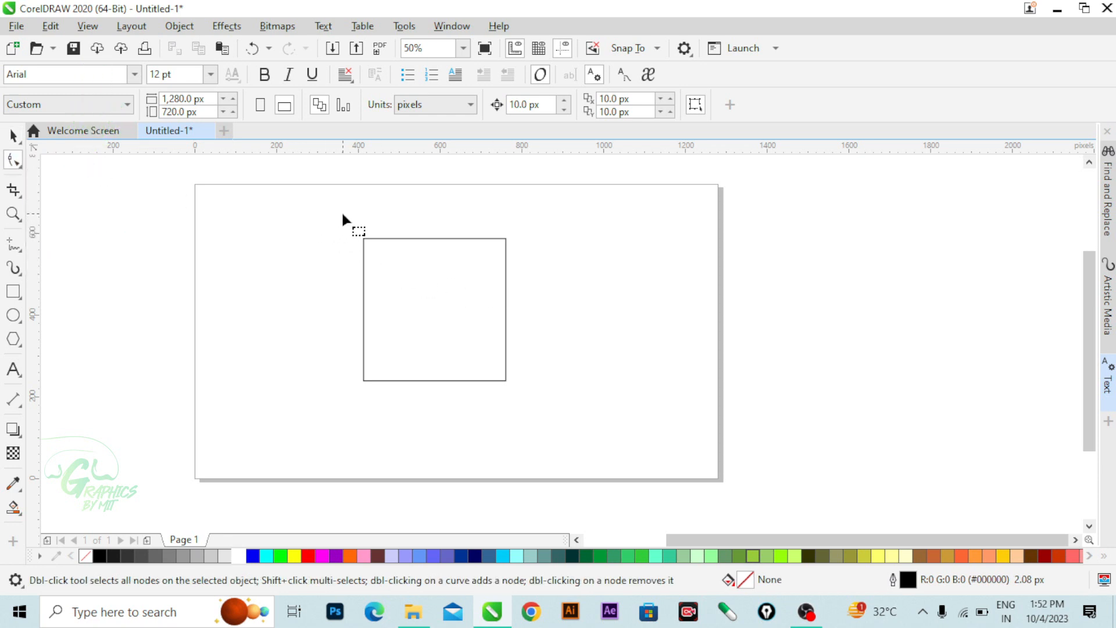
click(505, 242)
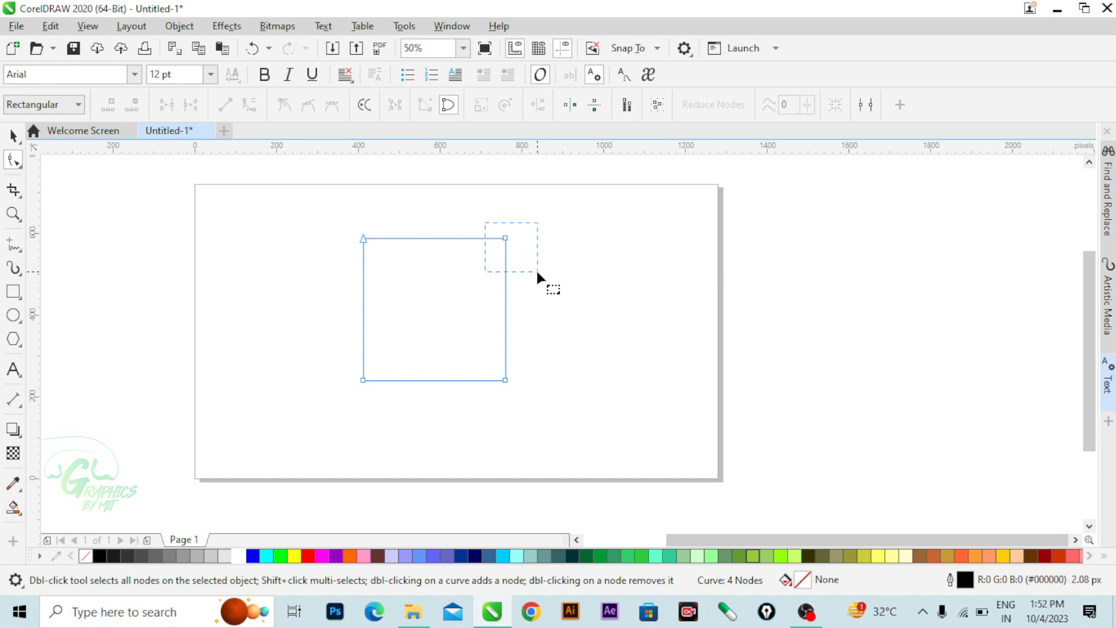
drag(537, 272, 534, 277)
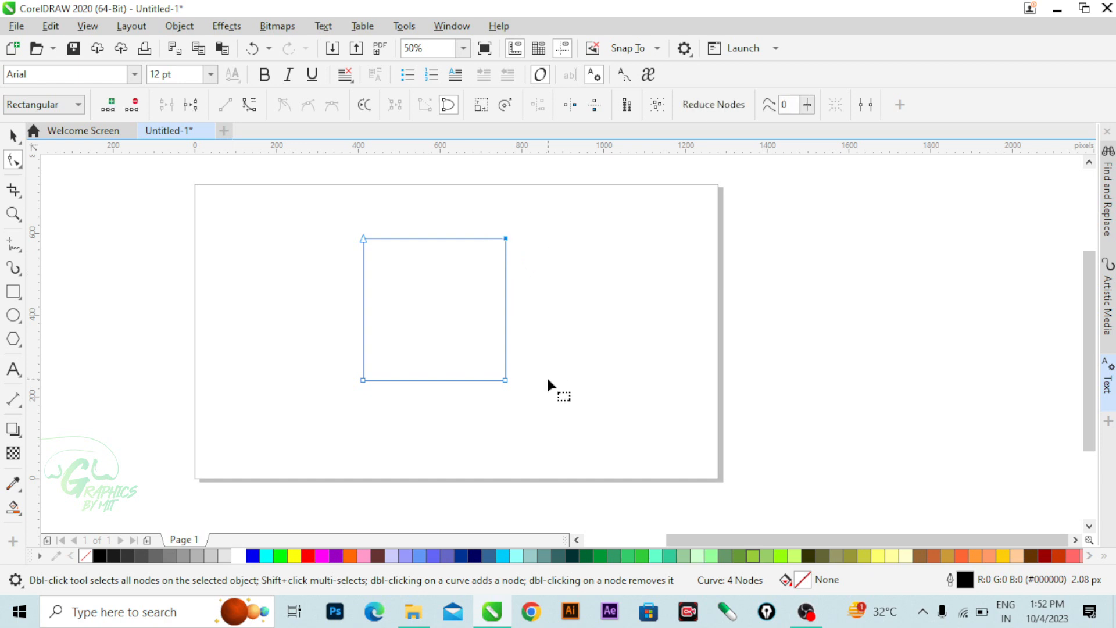
key(Delete)
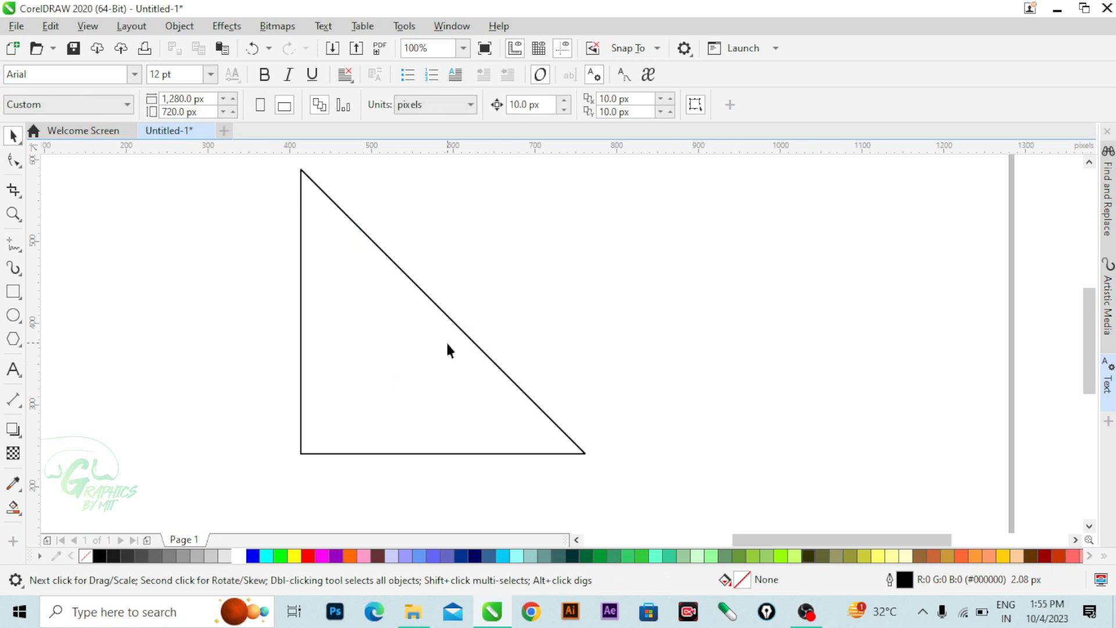
Step: Convert the triangle's slanted side to a curve and bow it outward into an arc
click(17, 163)
click(58, 162)
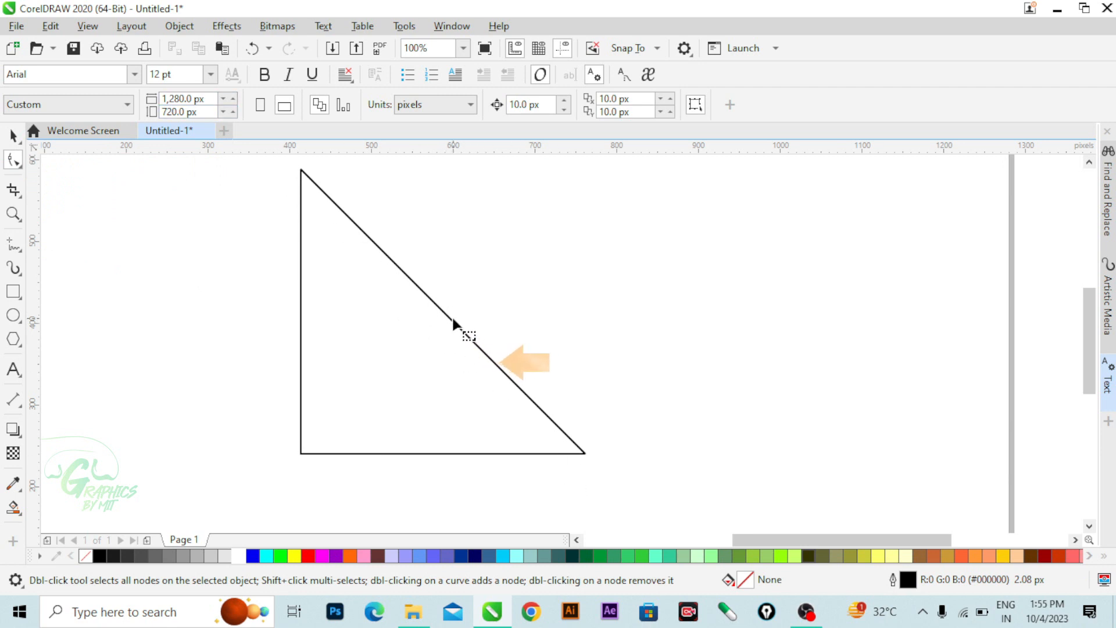
click(449, 318)
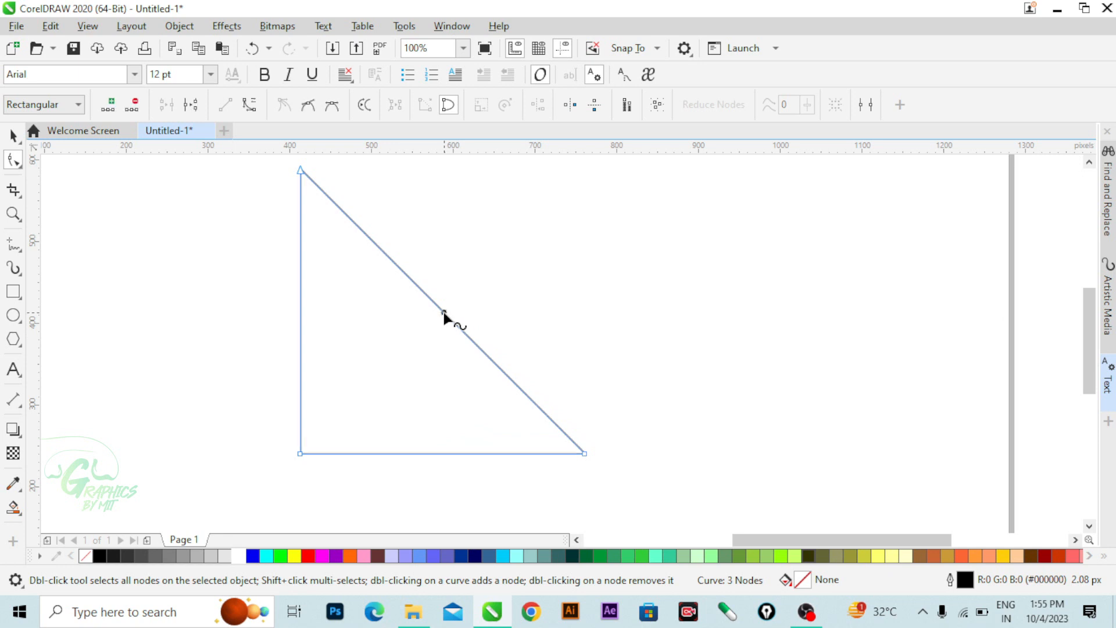
right_click(443, 313)
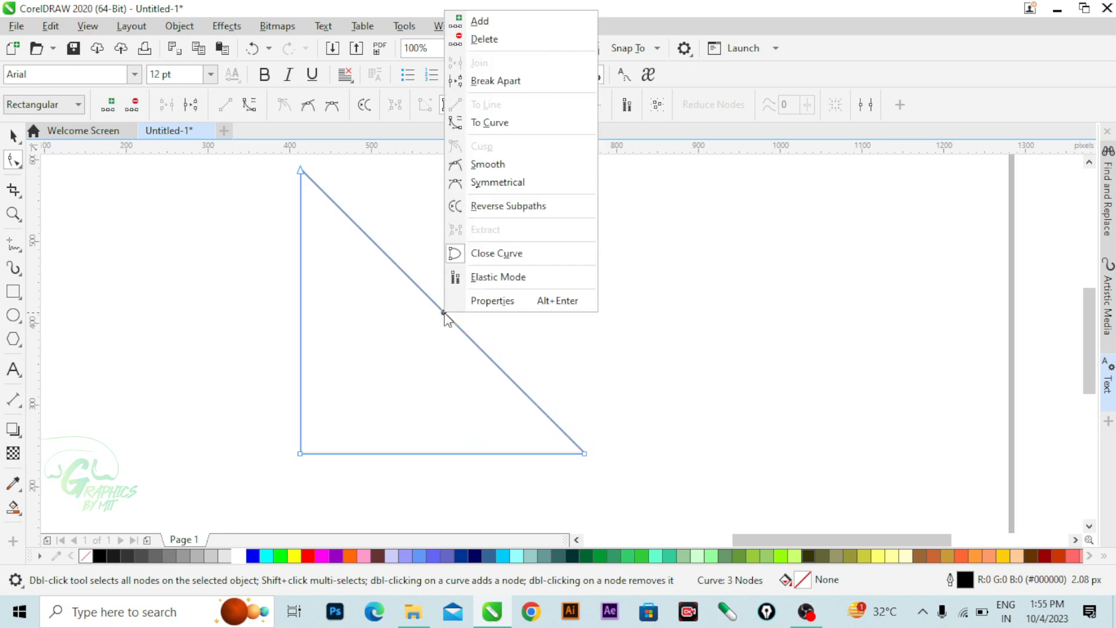
click(510, 123)
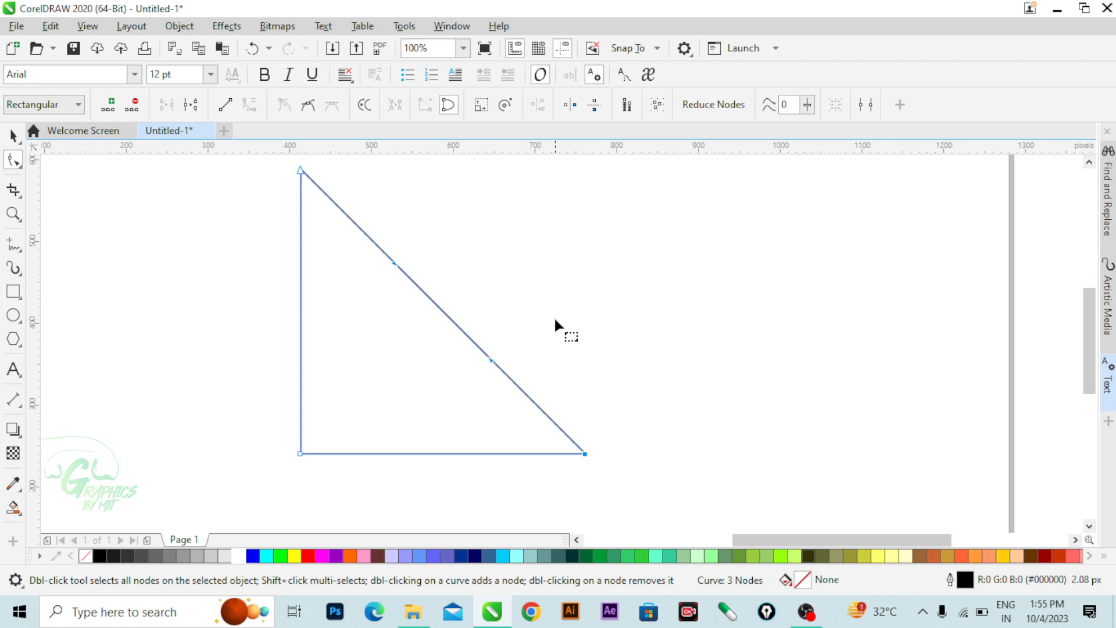
click(557, 324)
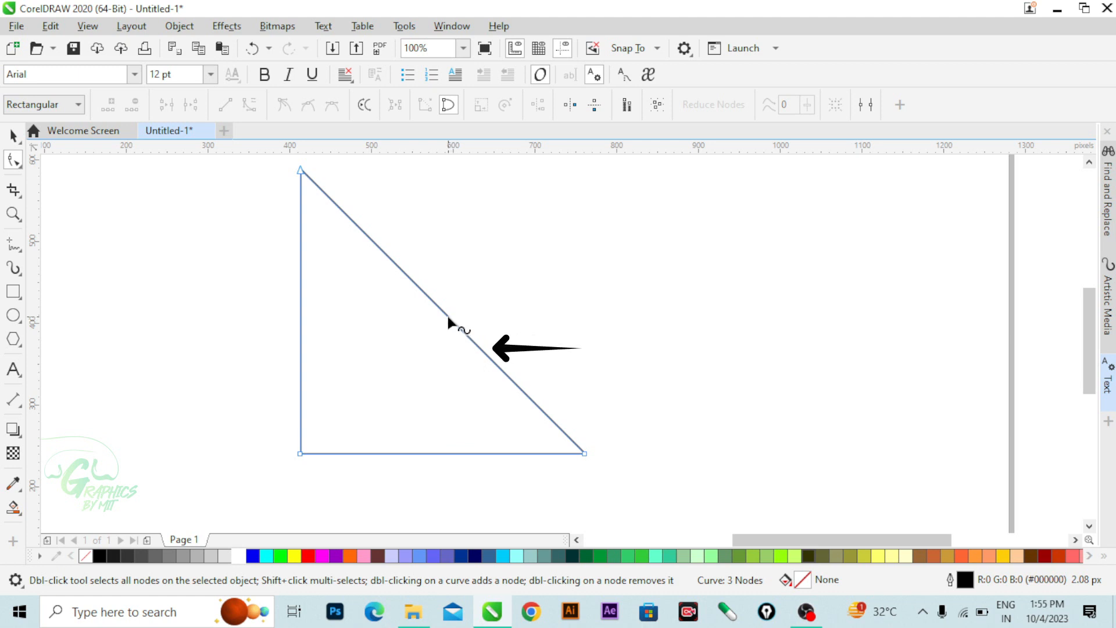
drag(448, 318, 505, 289)
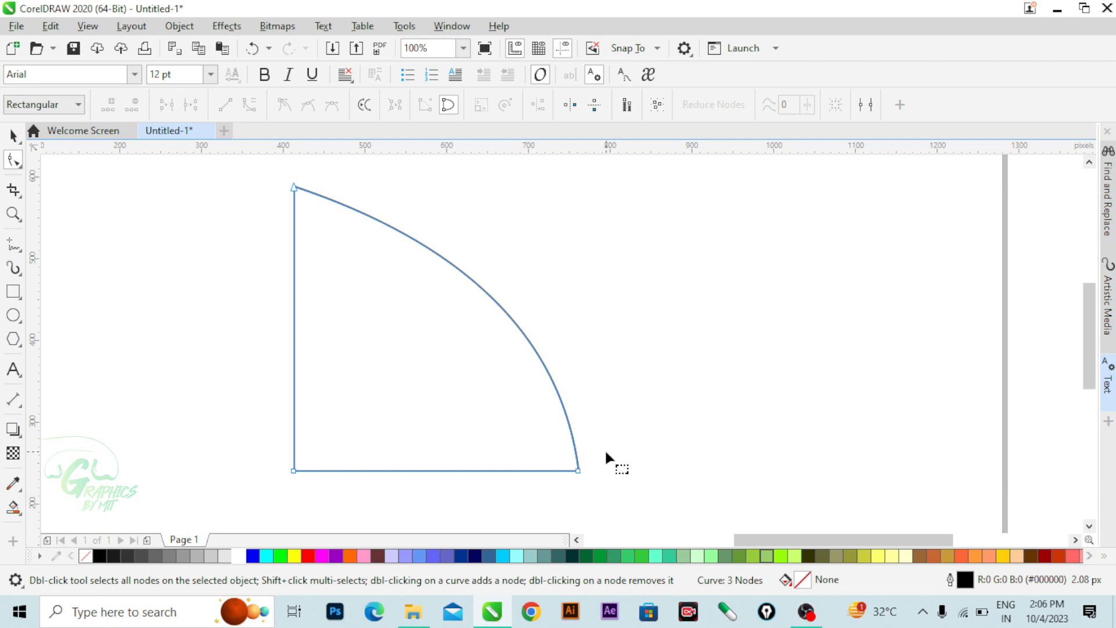
Step: Move the lower-right node horizontally to about the middle of the base and angle its curve handle slightly outward
drag(606, 452, 565, 493)
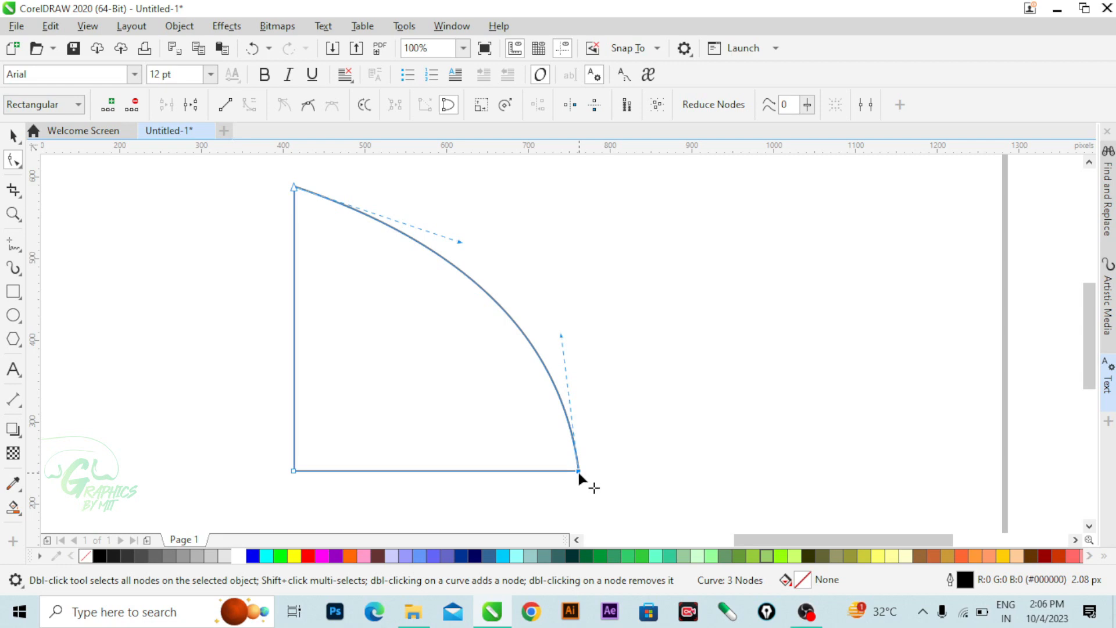
key(shift)
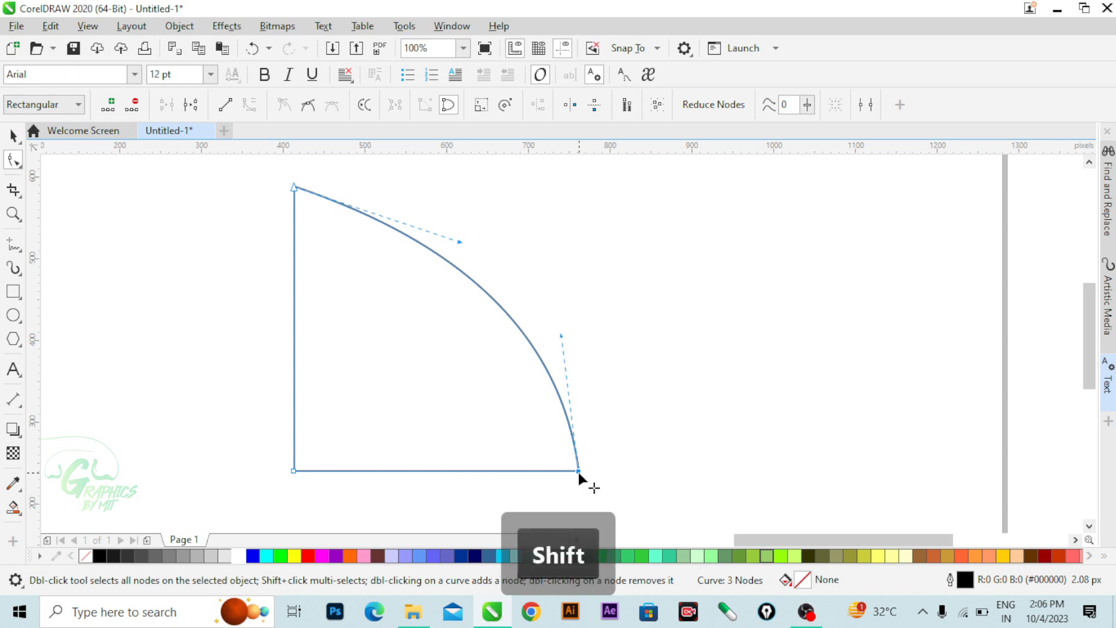
drag(579, 472, 424, 469)
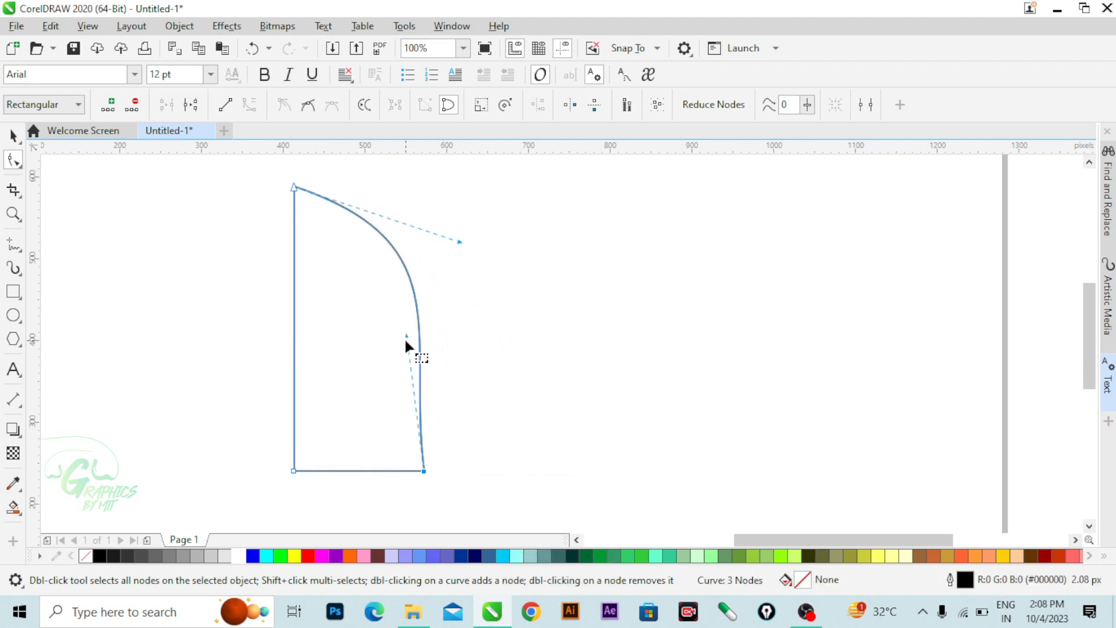
drag(407, 334, 440, 316)
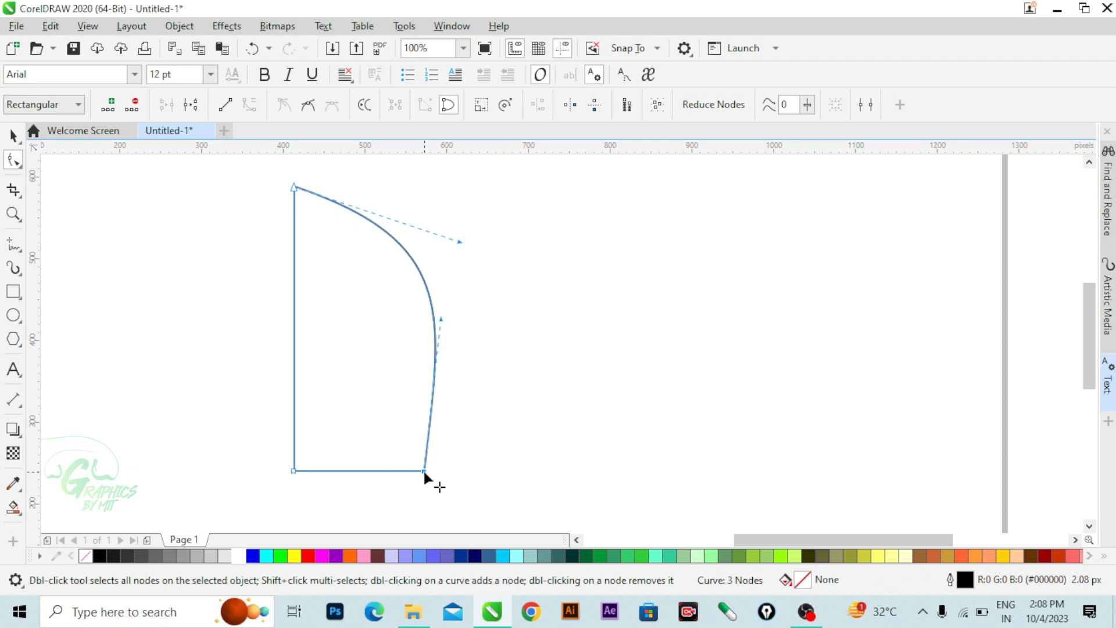
drag(440, 318, 445, 320)
click(413, 501)
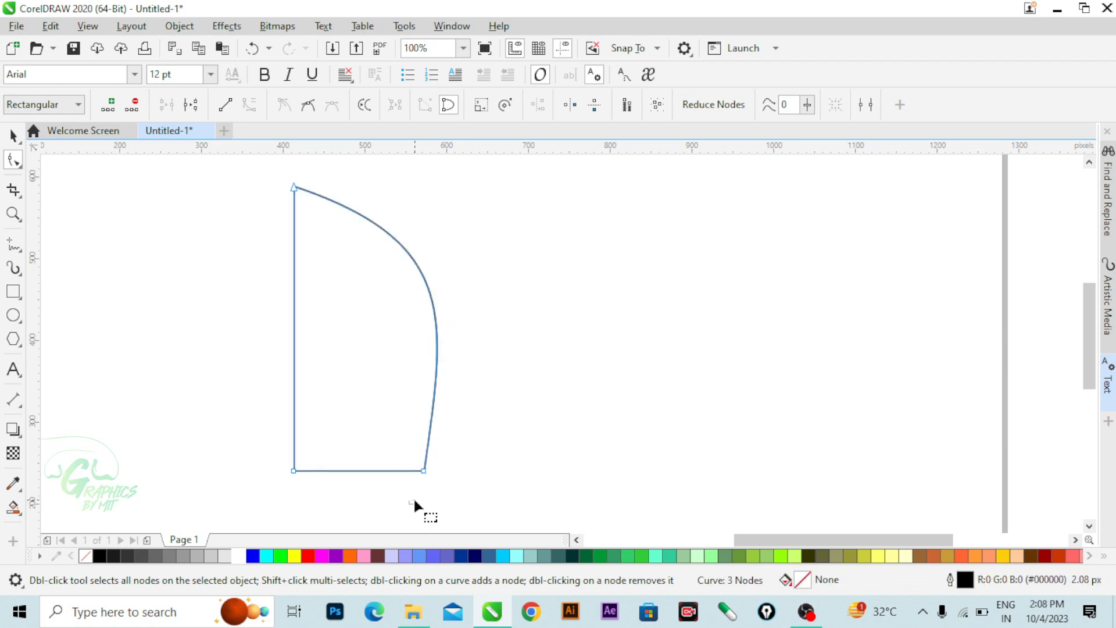
Step: Move the lower-right node horizontally onto the lower-left corner so the shape closes in a point
drag(469, 449, 472, 437)
key(shift)
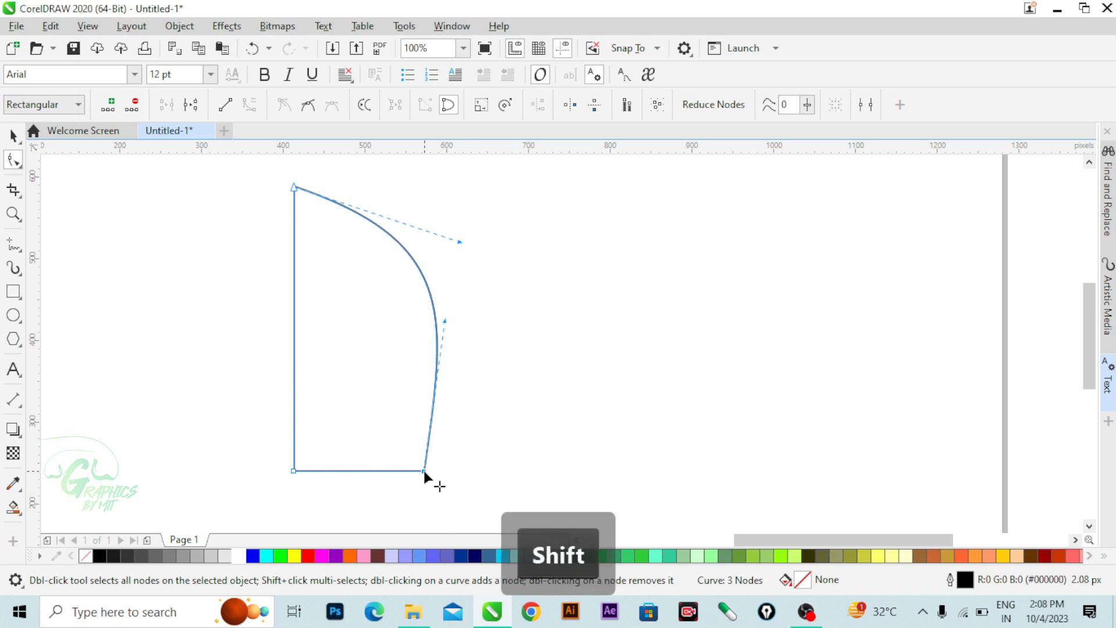
drag(424, 471, 304, 469)
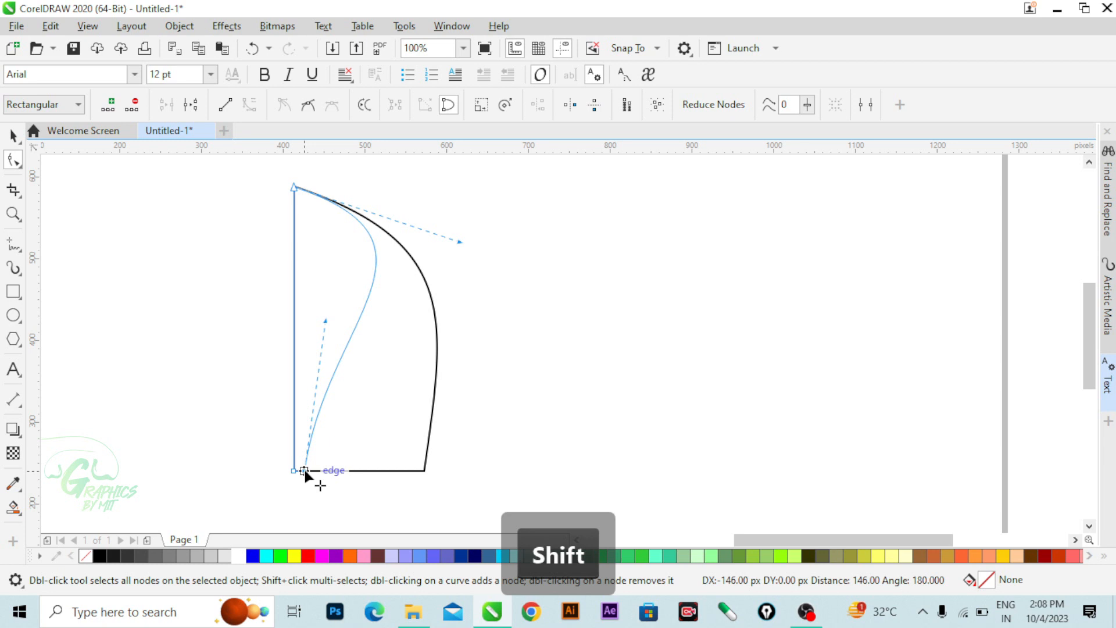
drag(305, 470, 293, 470)
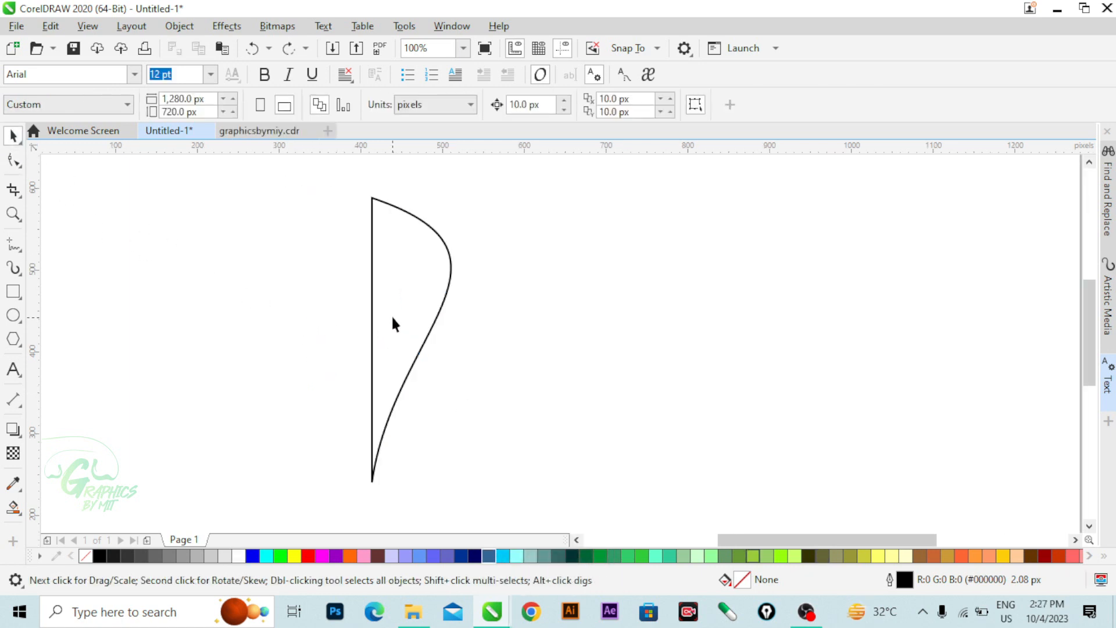
Step: Widen the half-petal shape horizontally to about 114 px
click(452, 311)
drag(458, 339, 468, 337)
click(411, 288)
click(411, 286)
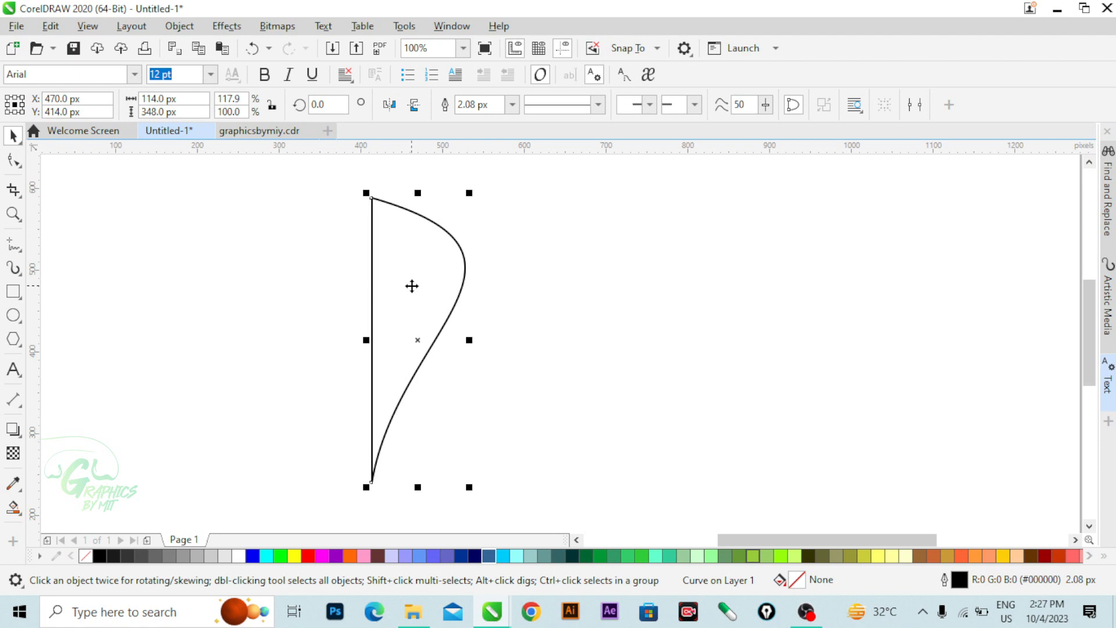
Step: Duplicate the half-petal and place the copy to the left of the original at about X 339 px
key(ctrl+c)
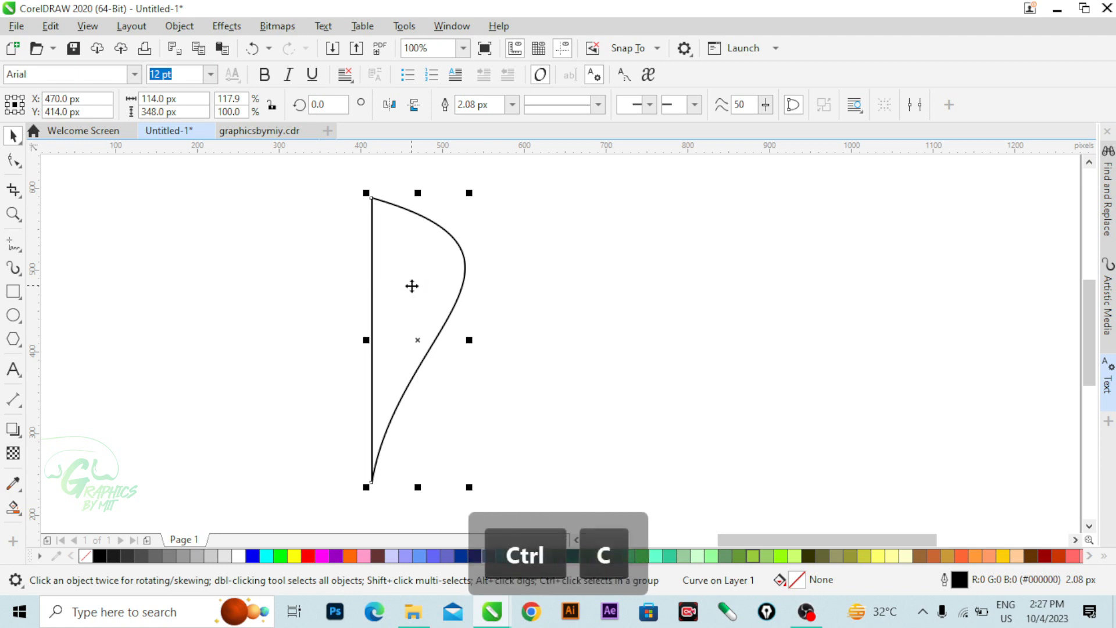
key(ctrl+v)
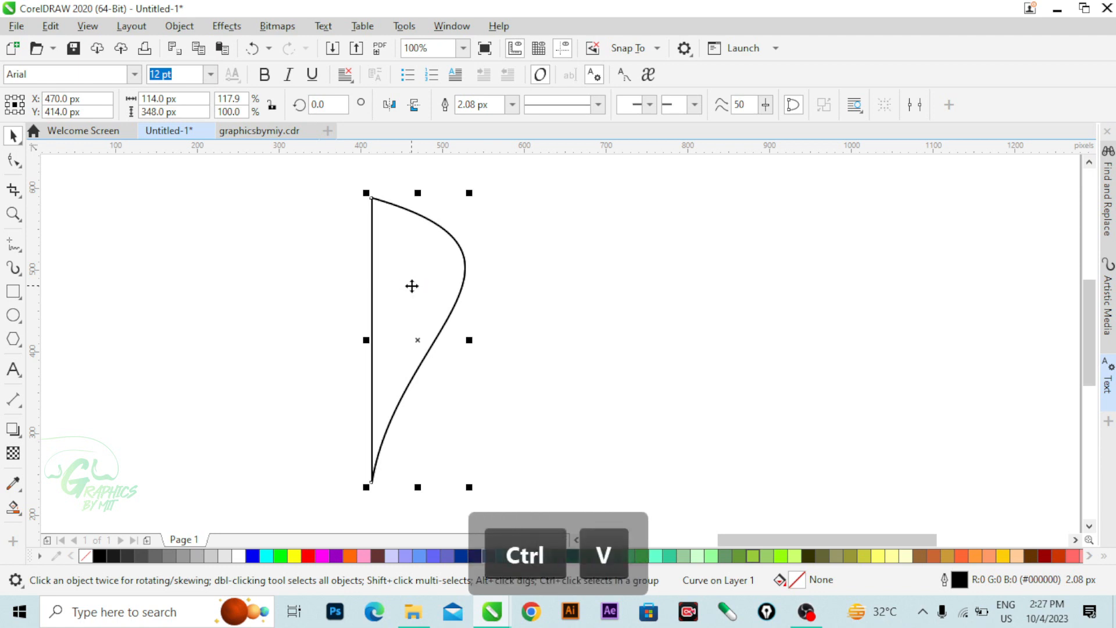
drag(412, 286, 305, 286)
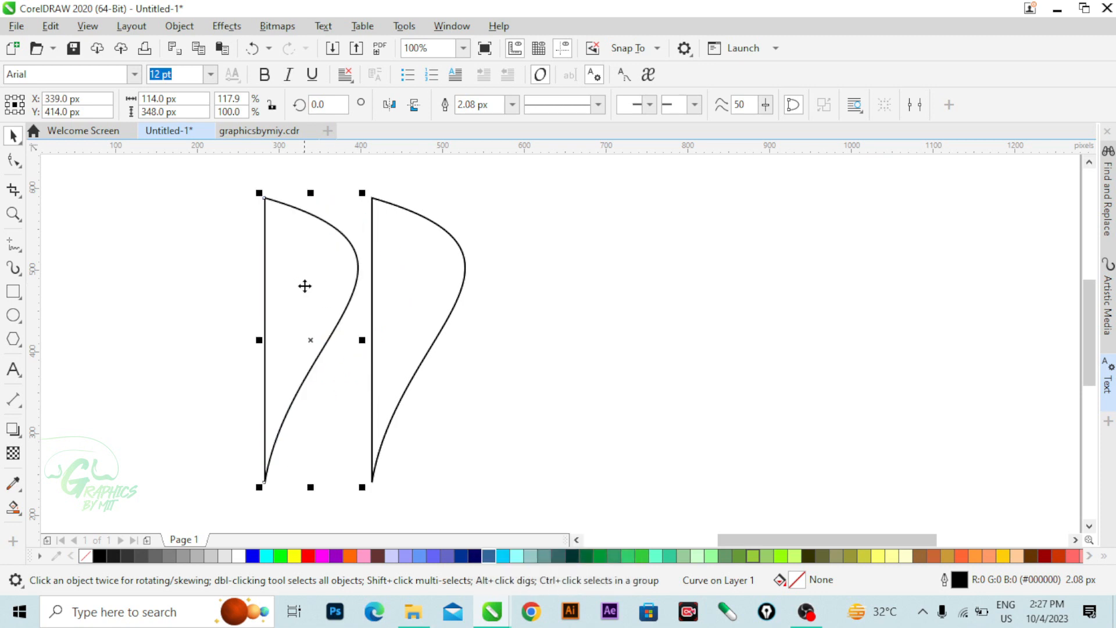
Step: Mirror the copied half-petal both horizontally and vertically
click(390, 105)
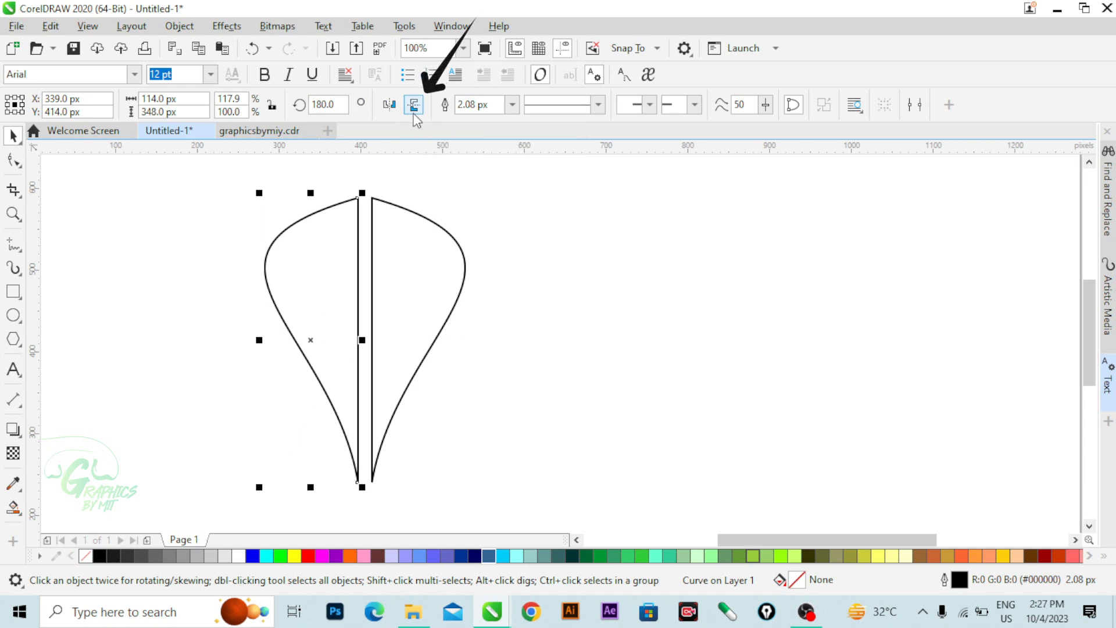
click(413, 110)
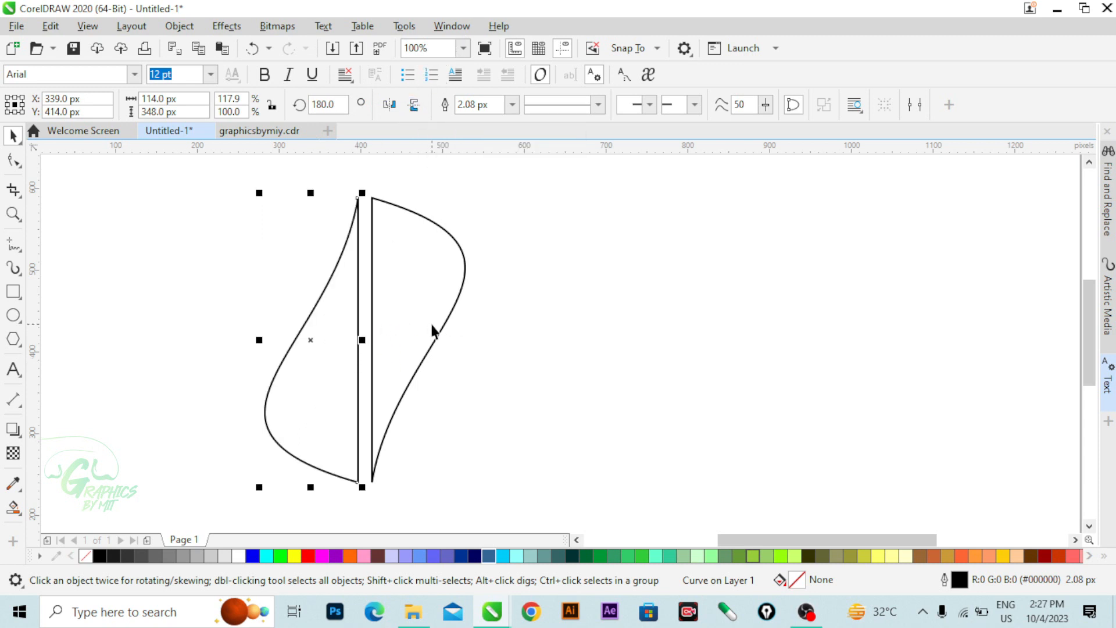
click(635, 291)
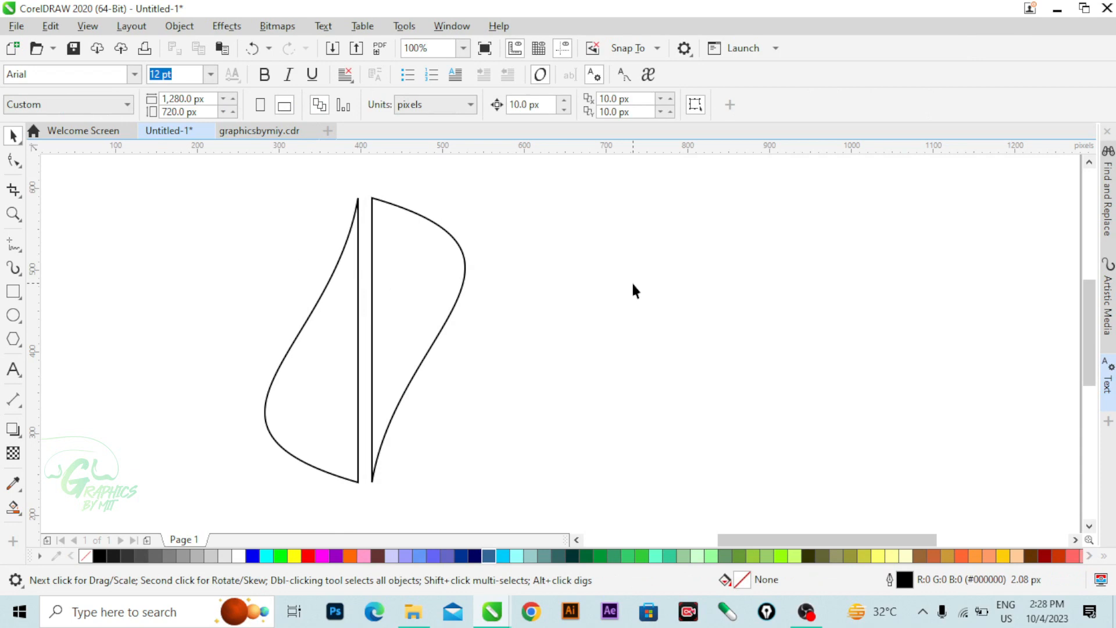
Step: Apply a 2 by 2 mesh fill to the left half-petal and colour its centre mesh node pink
click(336, 353)
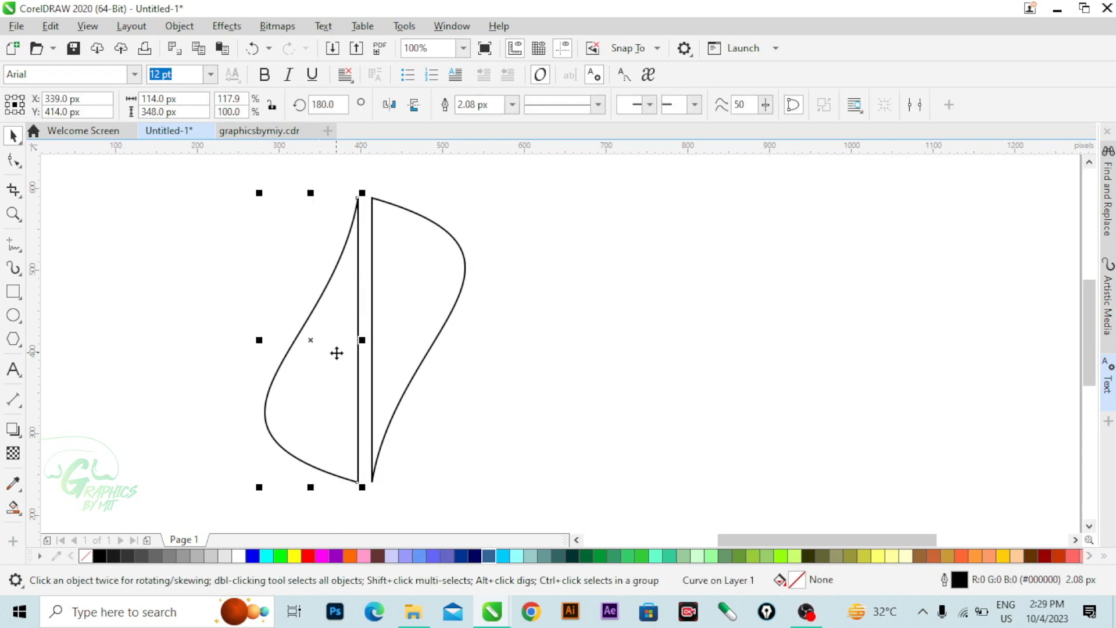
key(m)
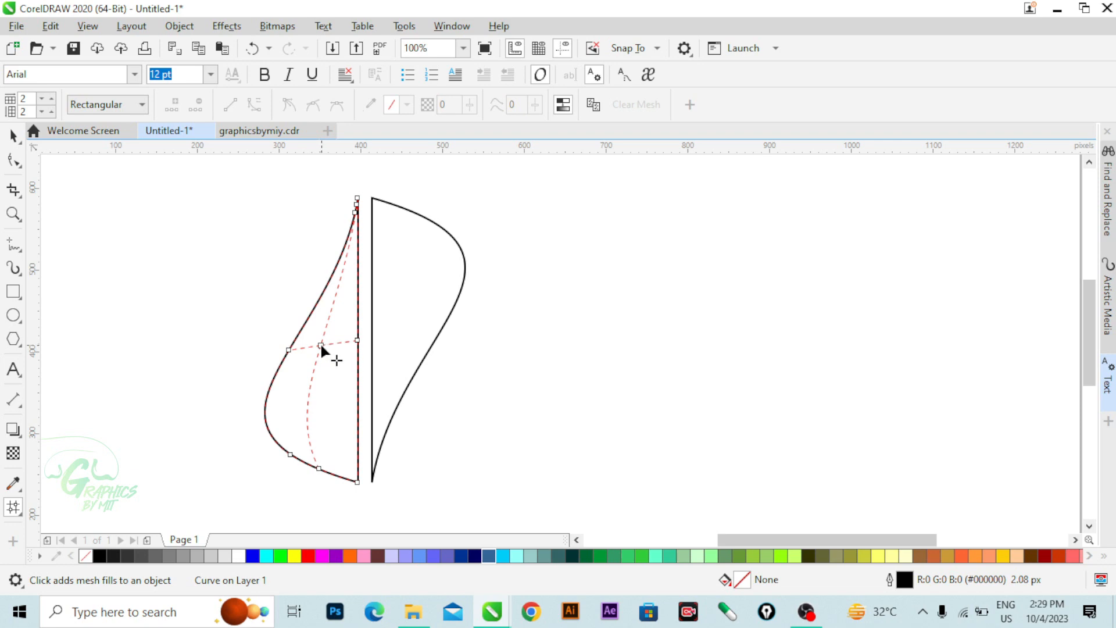
click(321, 345)
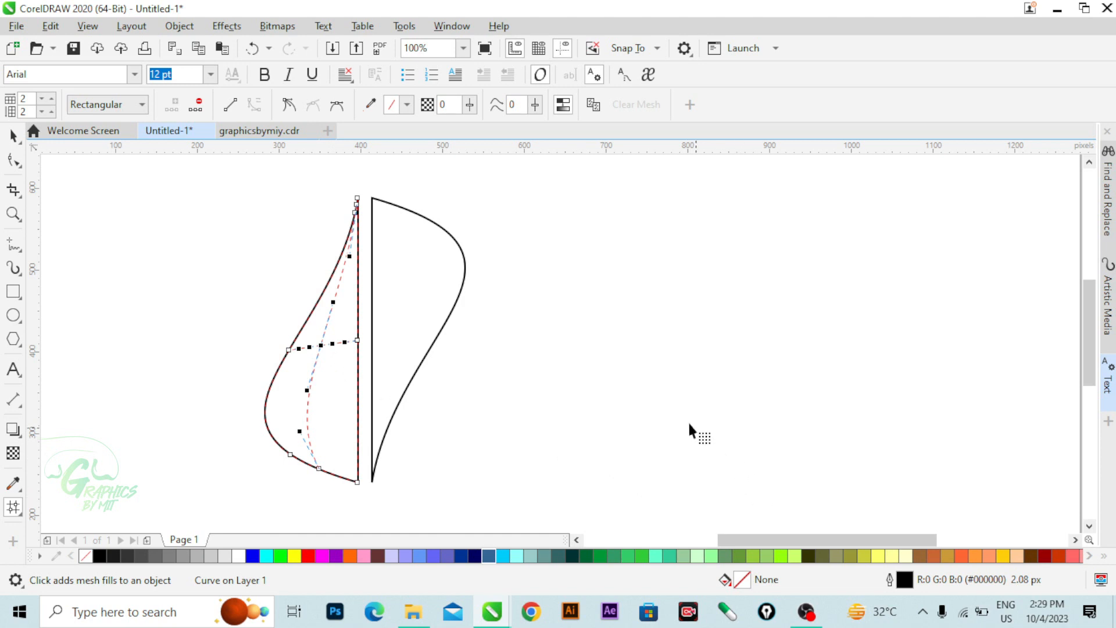
click(1089, 556)
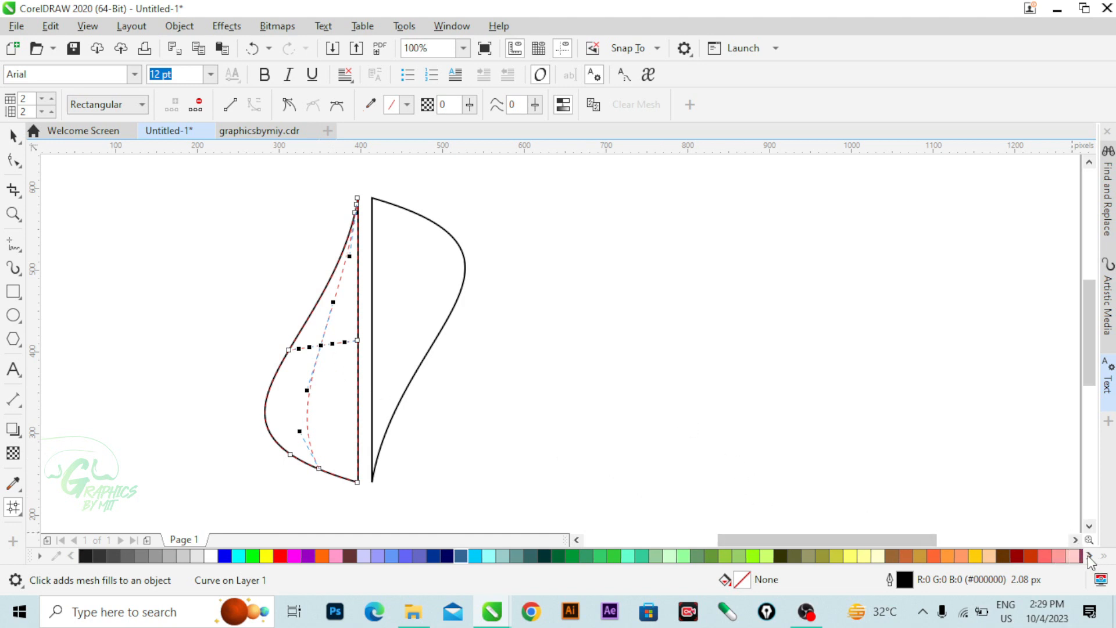
click(1089, 556)
click(1090, 556)
click(1089, 556)
click(1090, 556)
click(1089, 556)
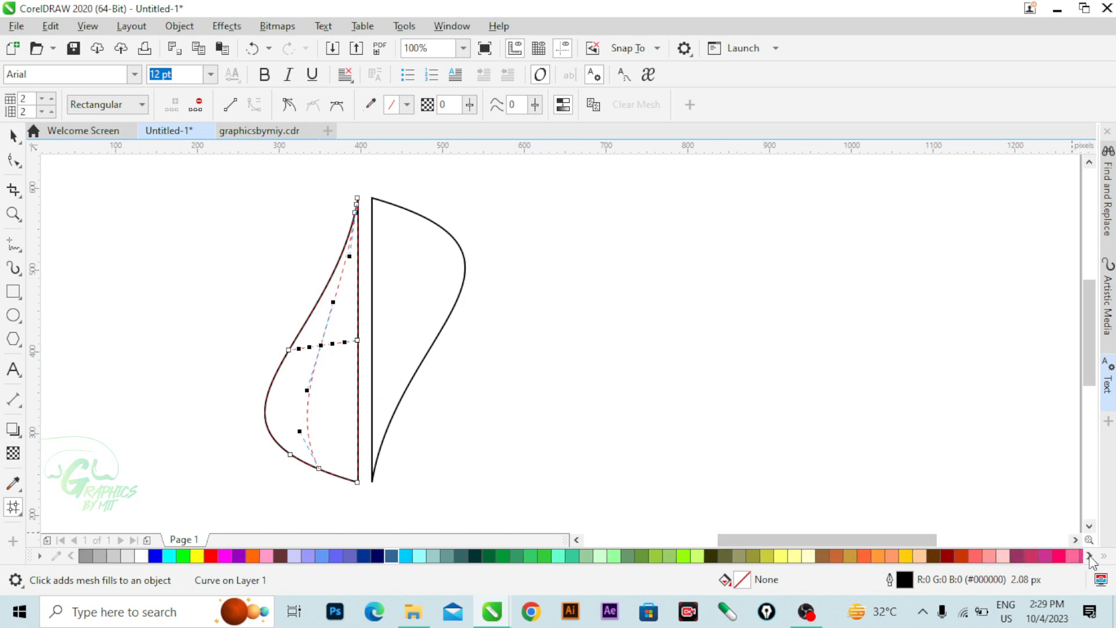
click(1089, 556)
click(1089, 556)
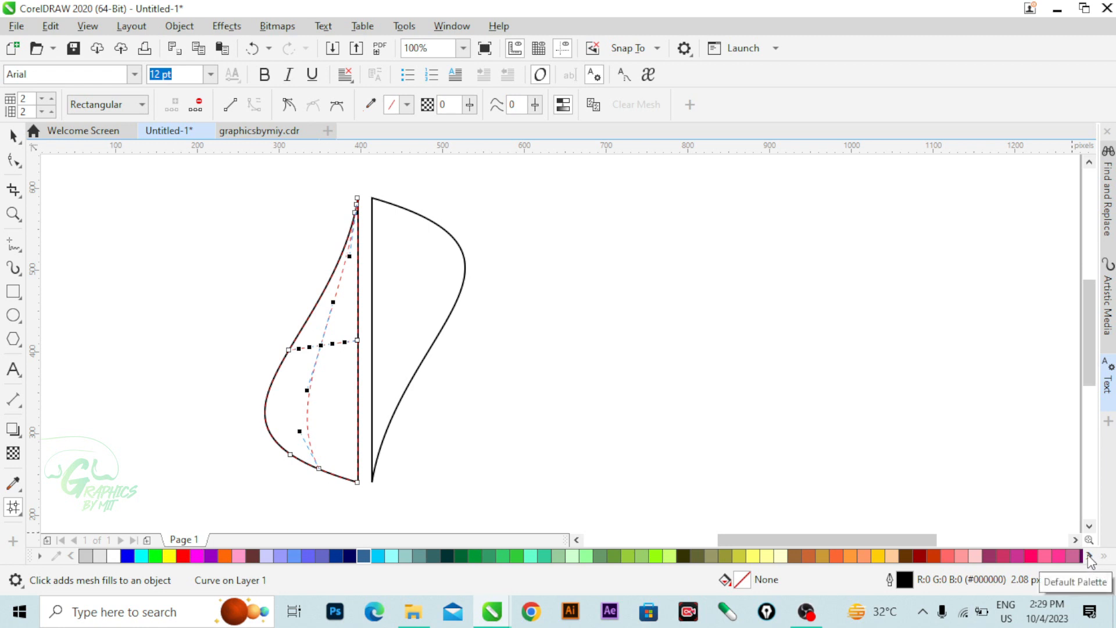
click(1089, 556)
click(1090, 556)
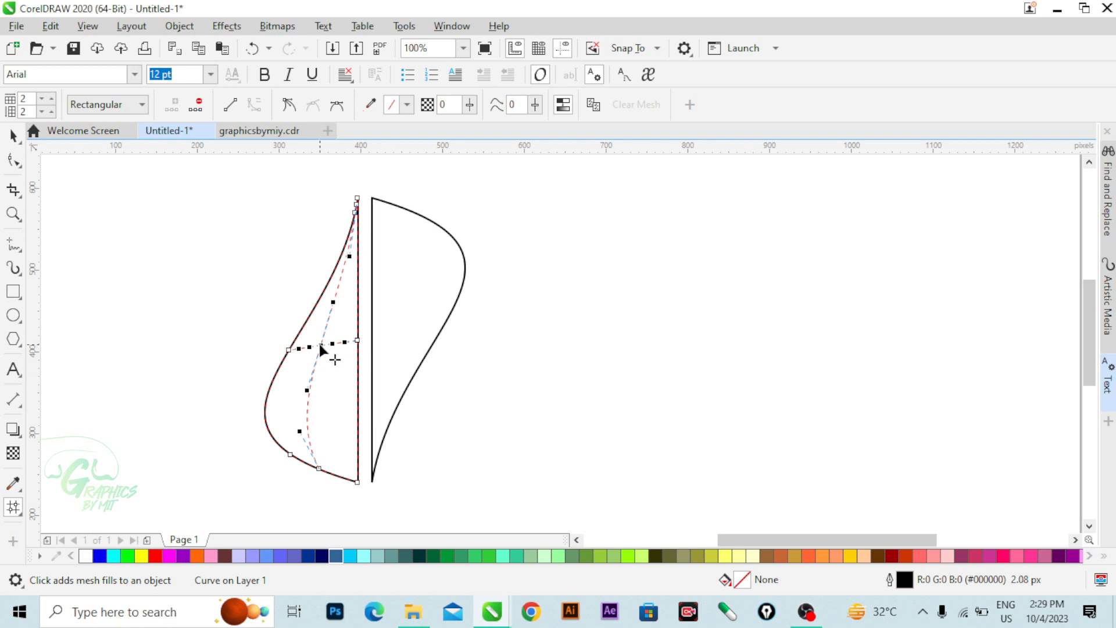
click(1018, 557)
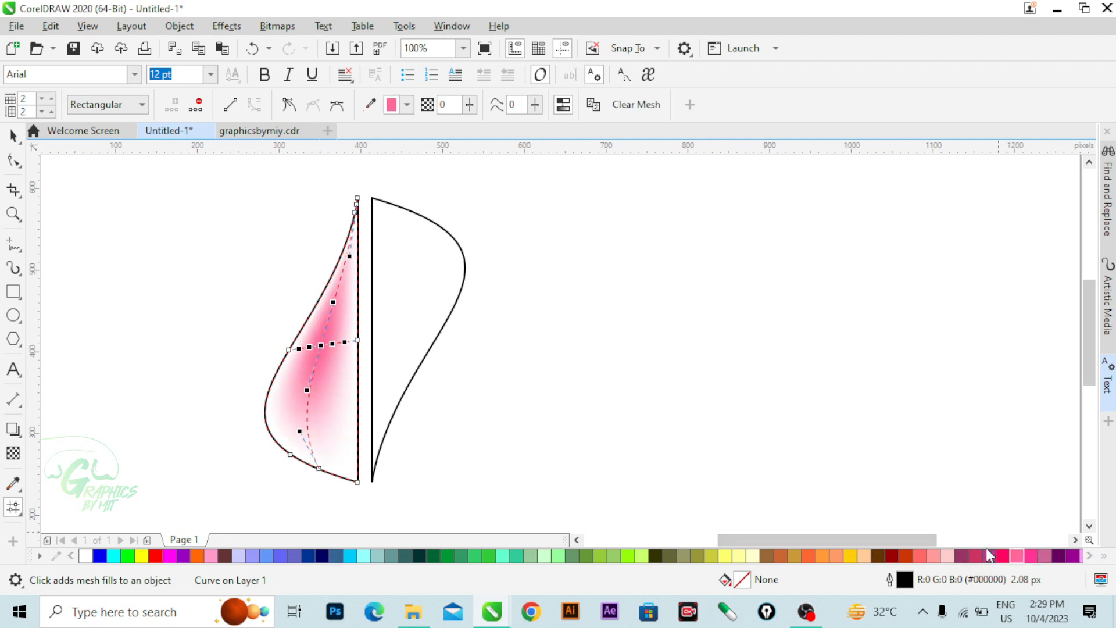
Step: Colour the left half-petal's lower outer node, top node, bottom corner node and straight-edge middle node deep pink (#FF0066)
click(291, 456)
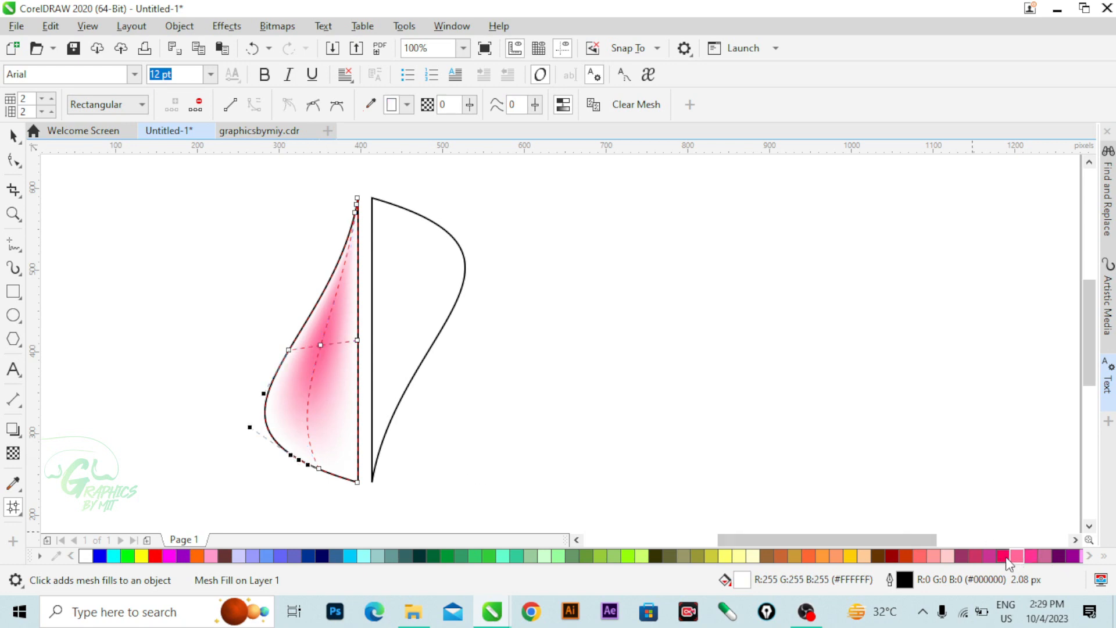
click(987, 555)
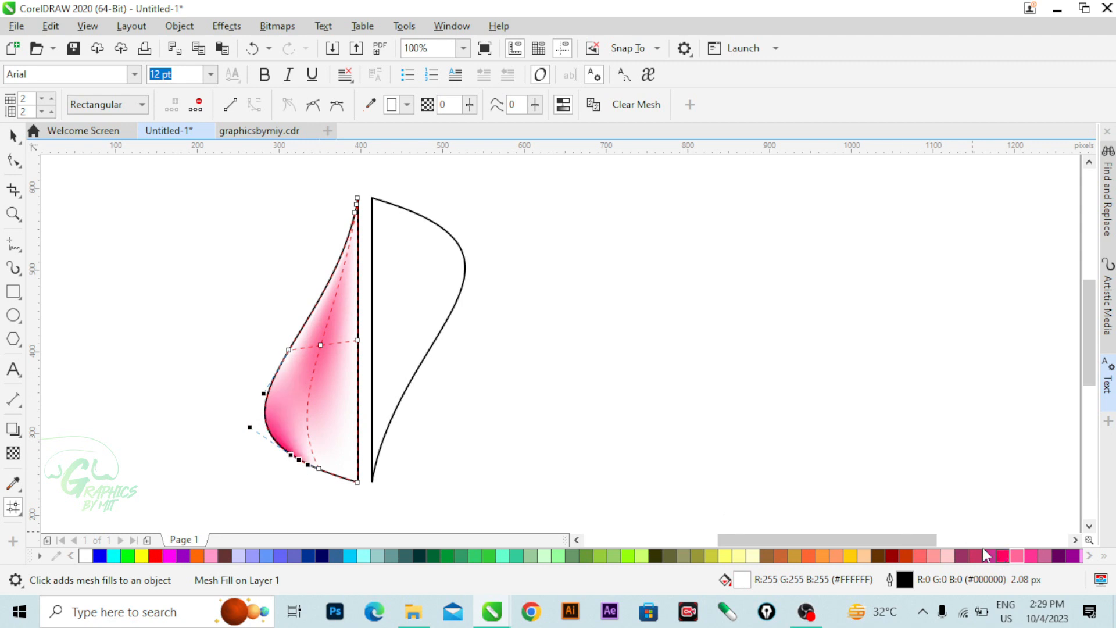
click(357, 213)
click(1003, 555)
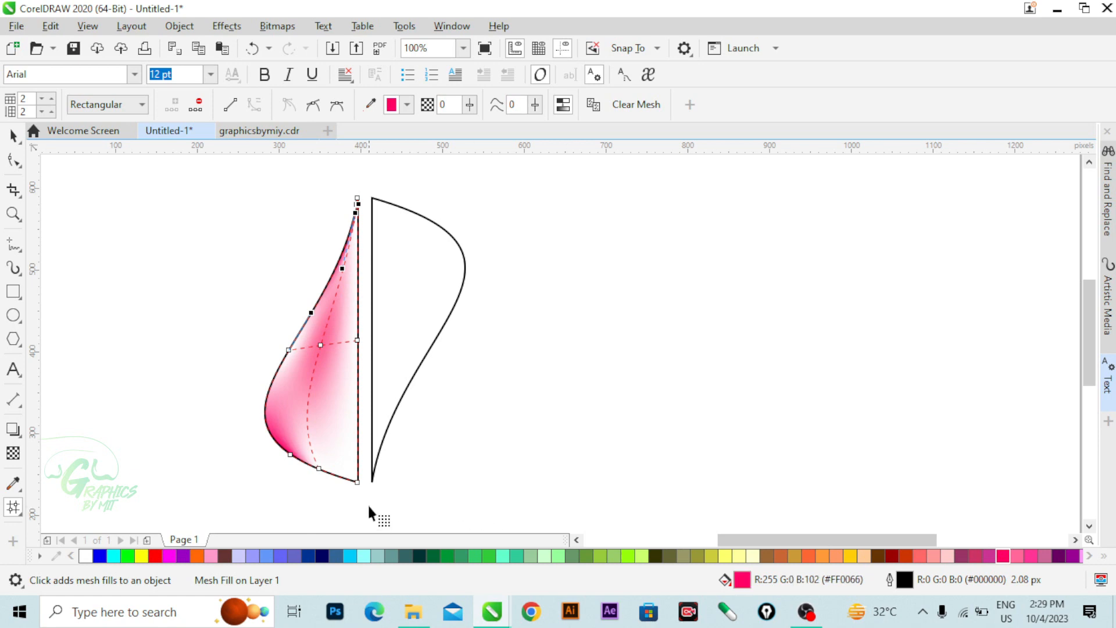
click(357, 483)
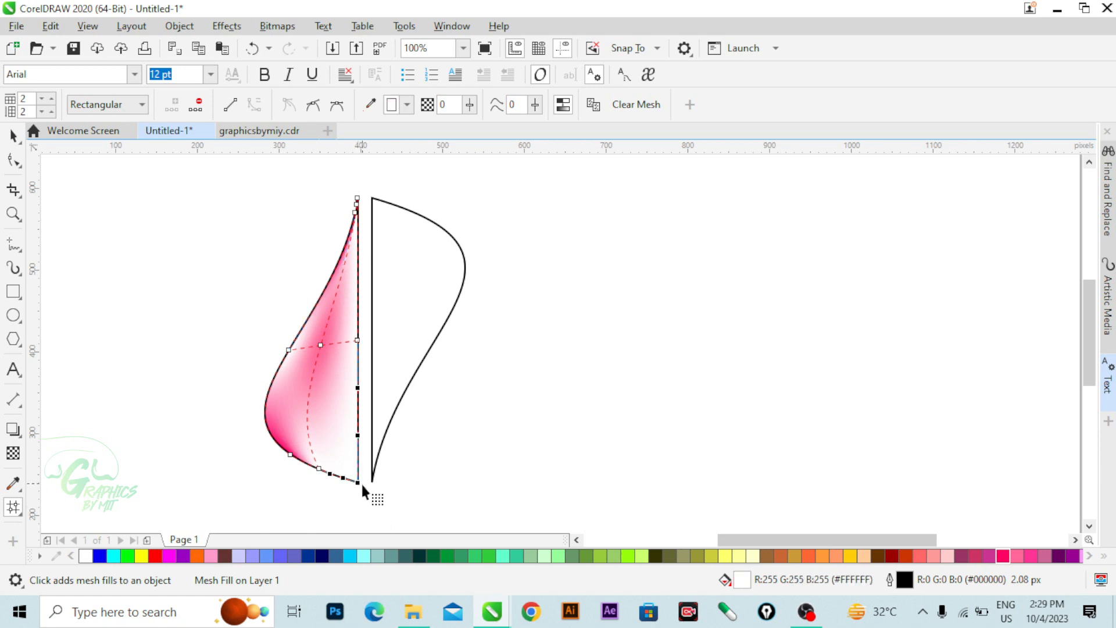
click(1007, 555)
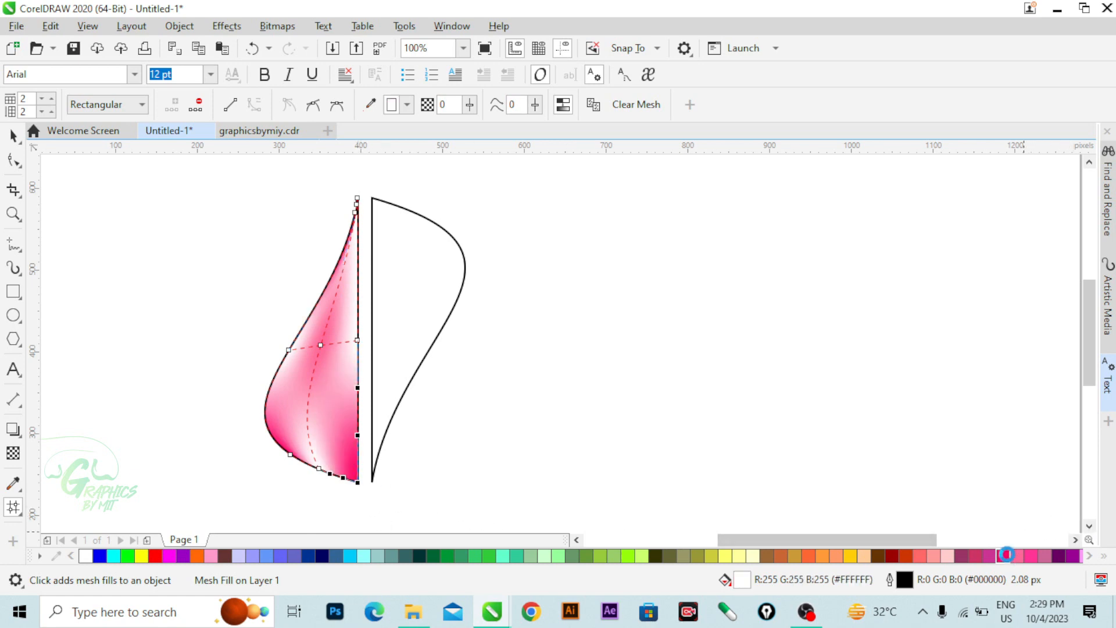
click(357, 341)
click(1003, 555)
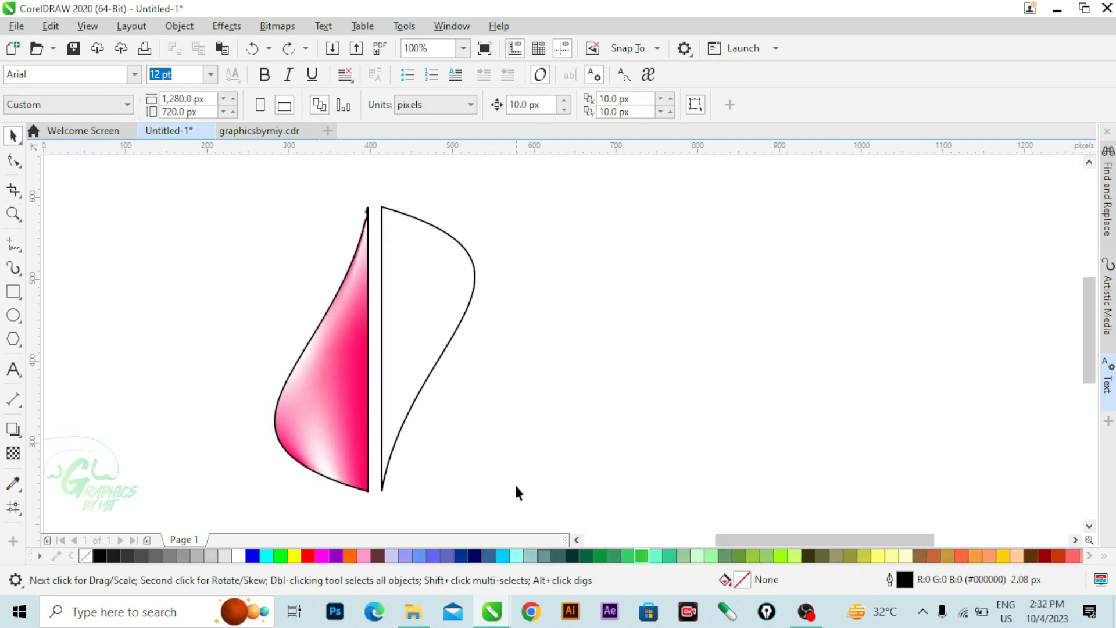
Step: Apply a 2 by 2 mesh fill to the right half-petal and colour its centre mesh node lime green (#99FF00)
click(422, 346)
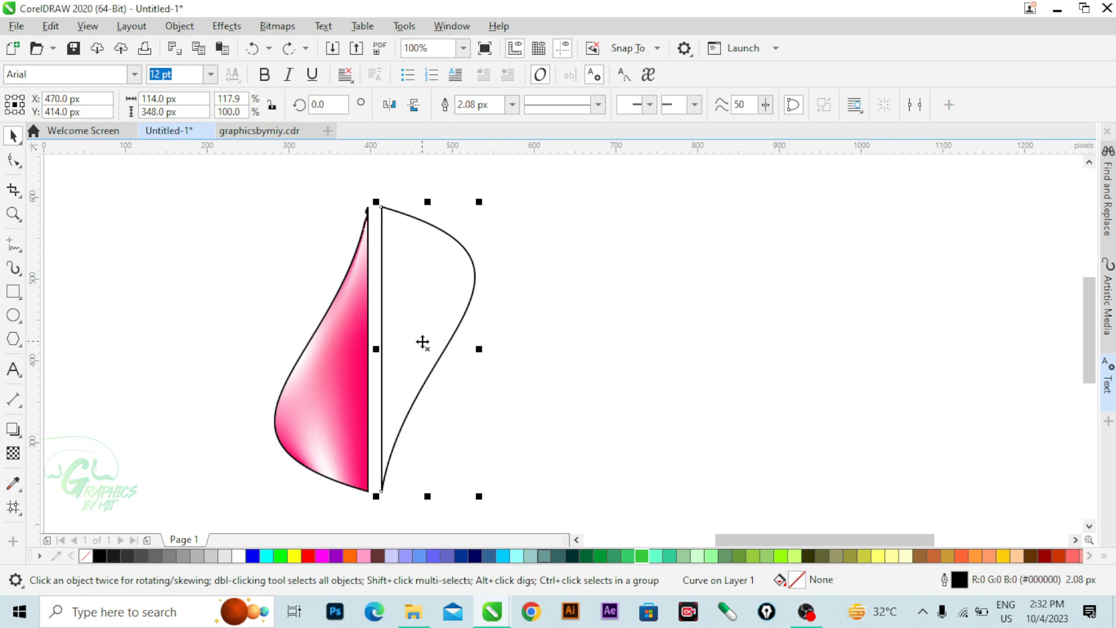
key(m)
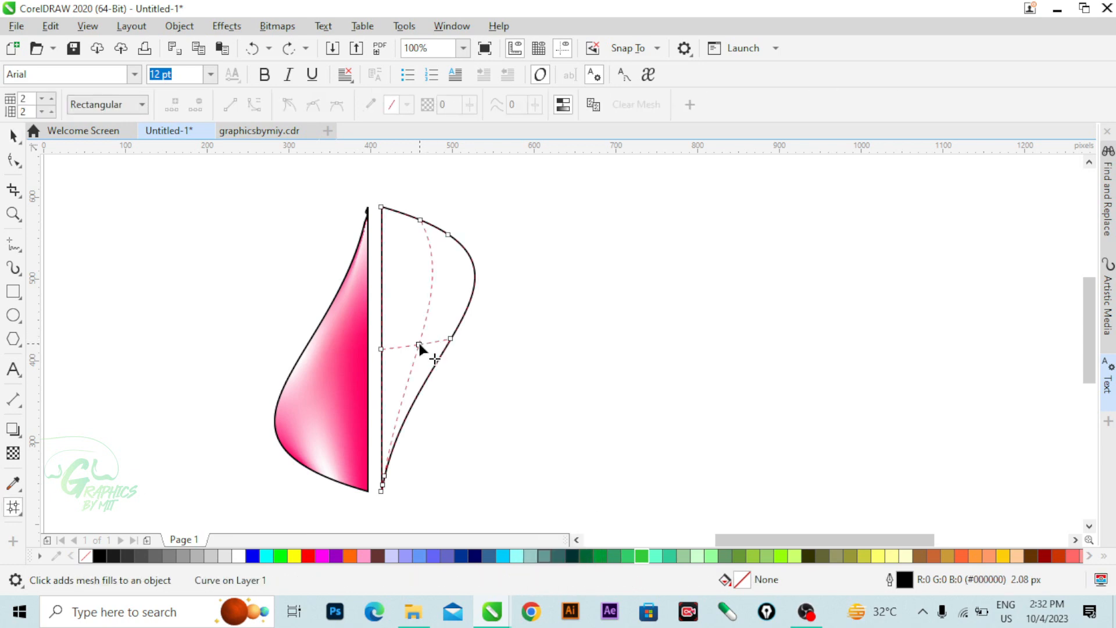
click(420, 345)
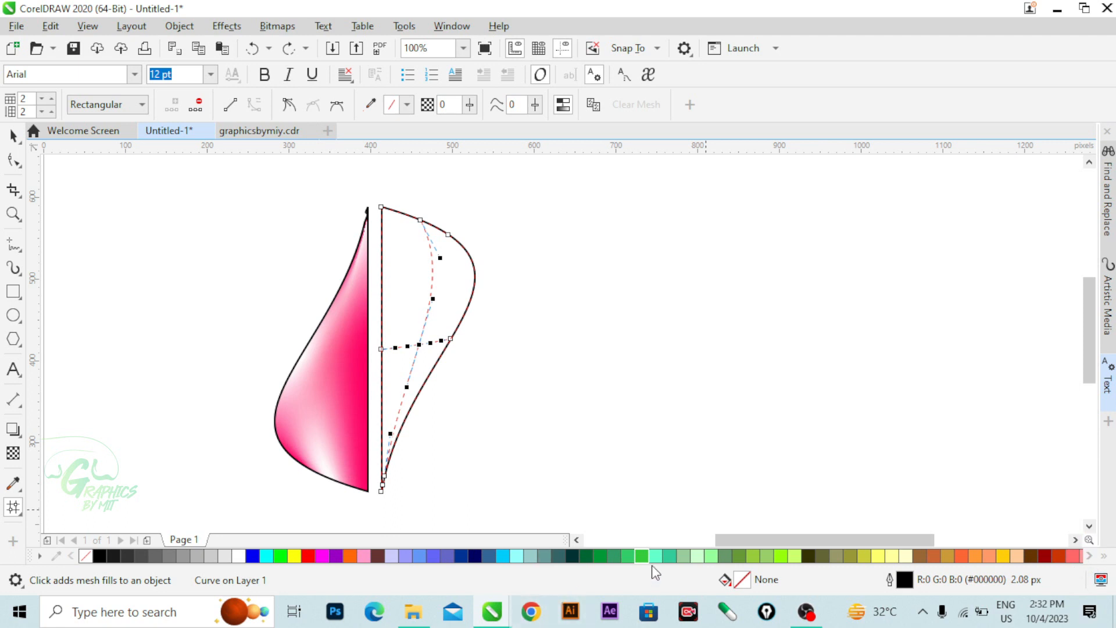
click(780, 556)
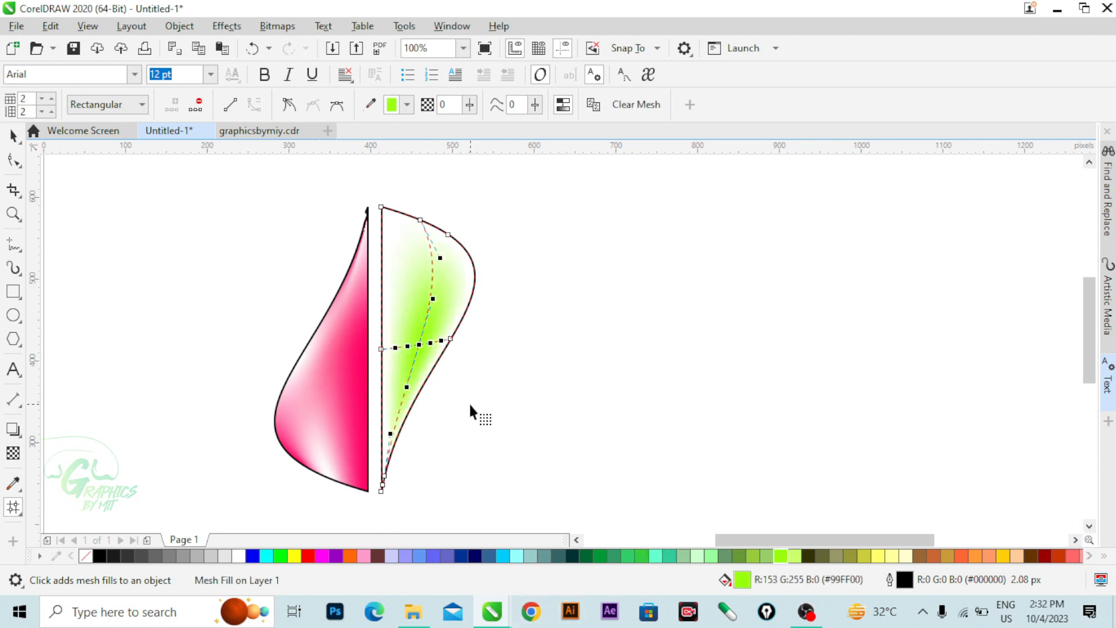
Step: Colour the right half-petal's mesh nodes near the lower tip, mid curved edge, upper edge and mid straight edge green (#33CC33)
click(386, 475)
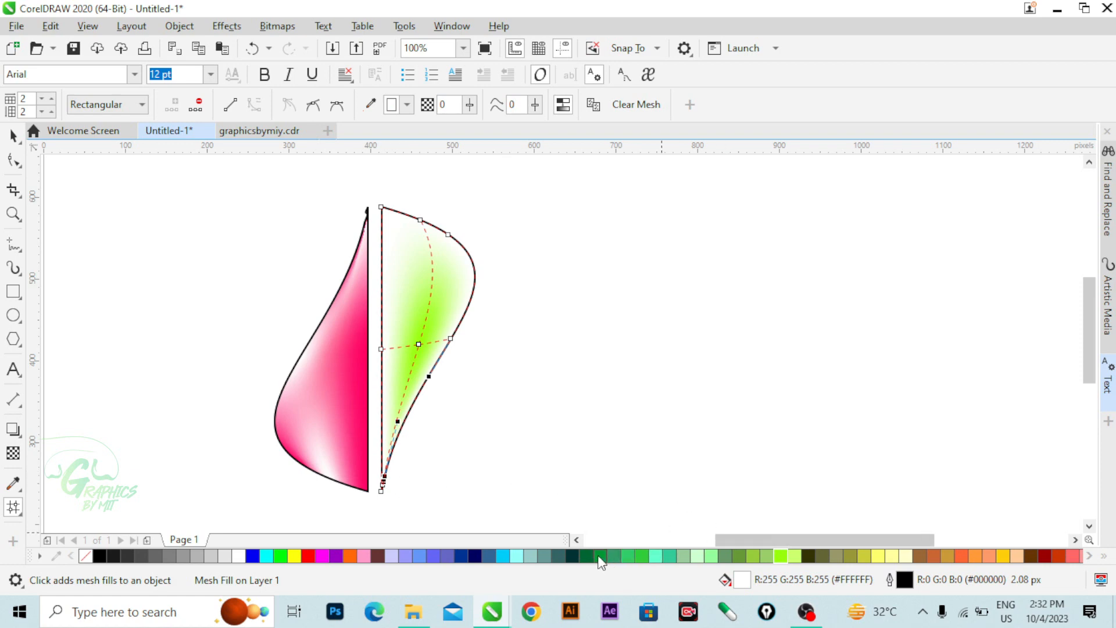
click(641, 556)
click(452, 339)
click(643, 556)
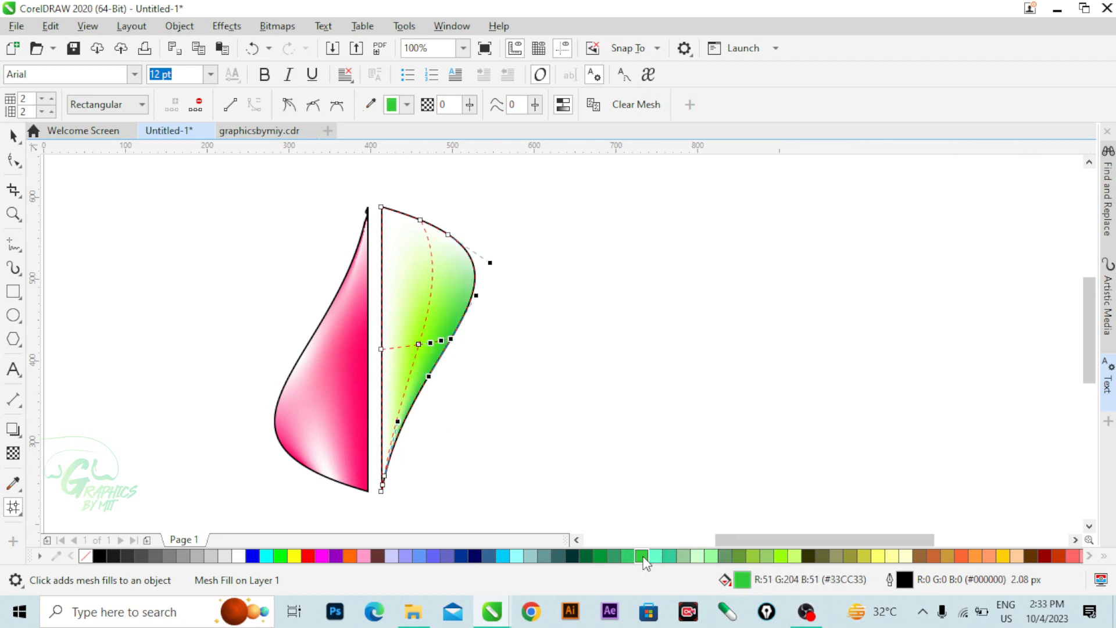
click(420, 221)
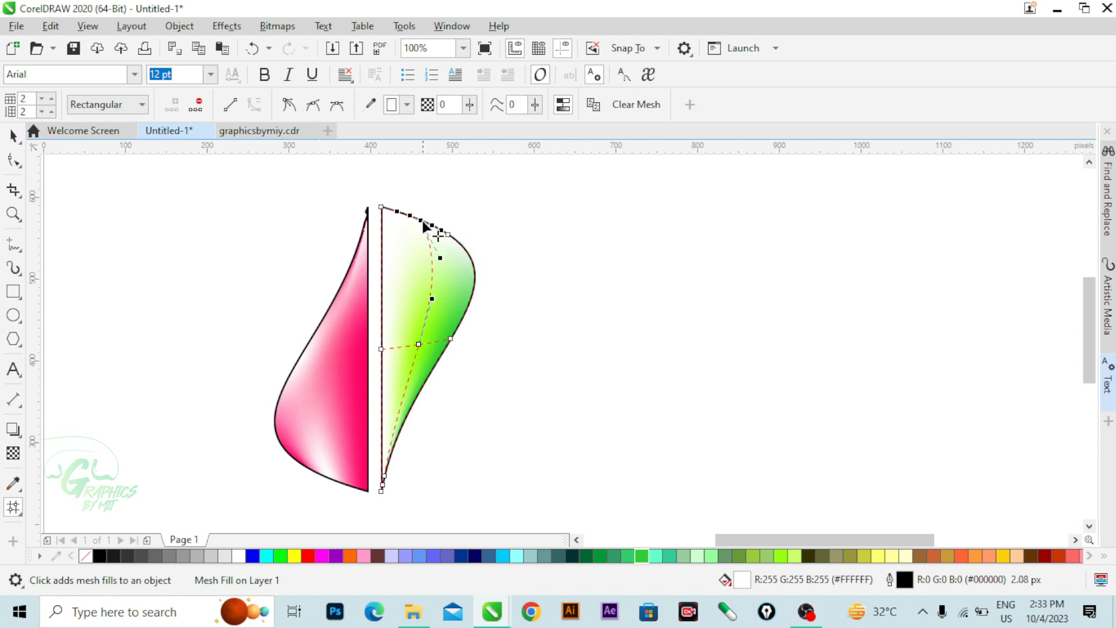
click(643, 556)
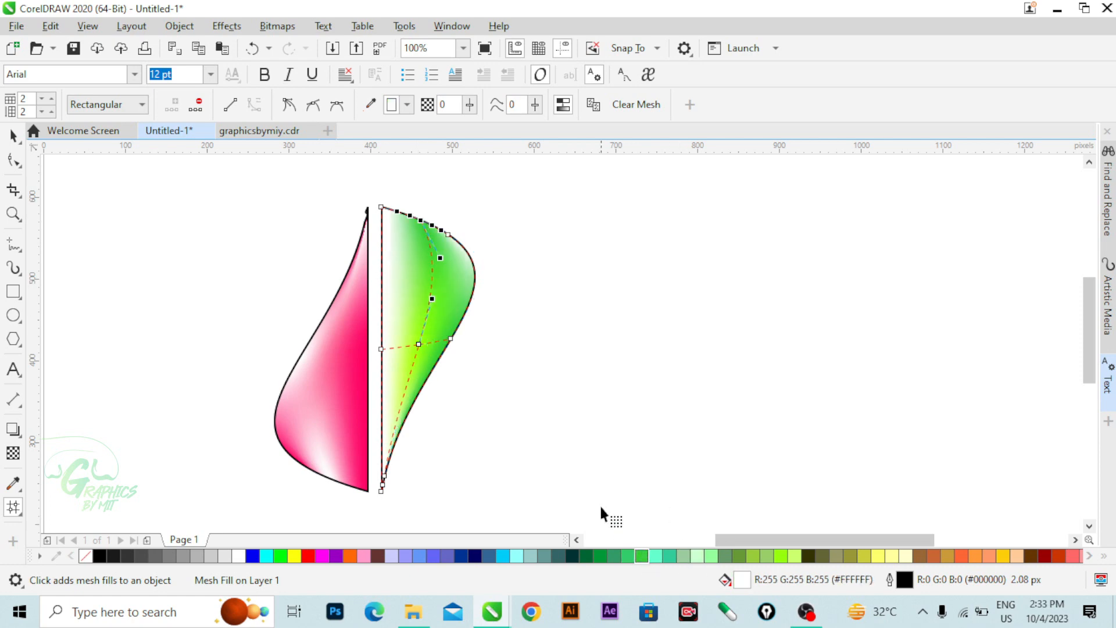
click(381, 349)
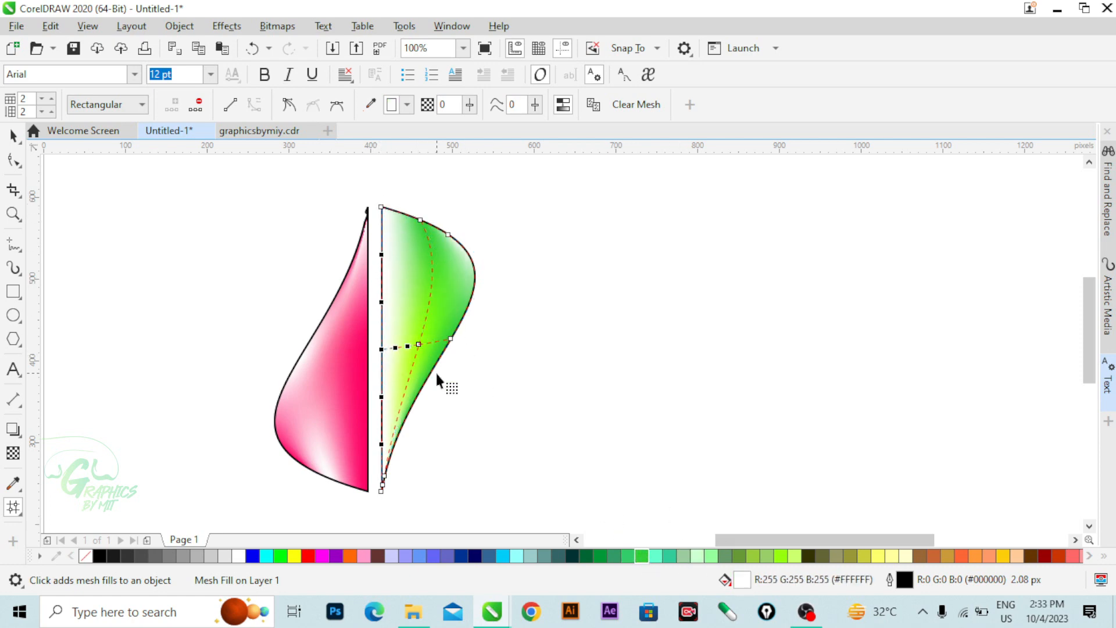
click(642, 556)
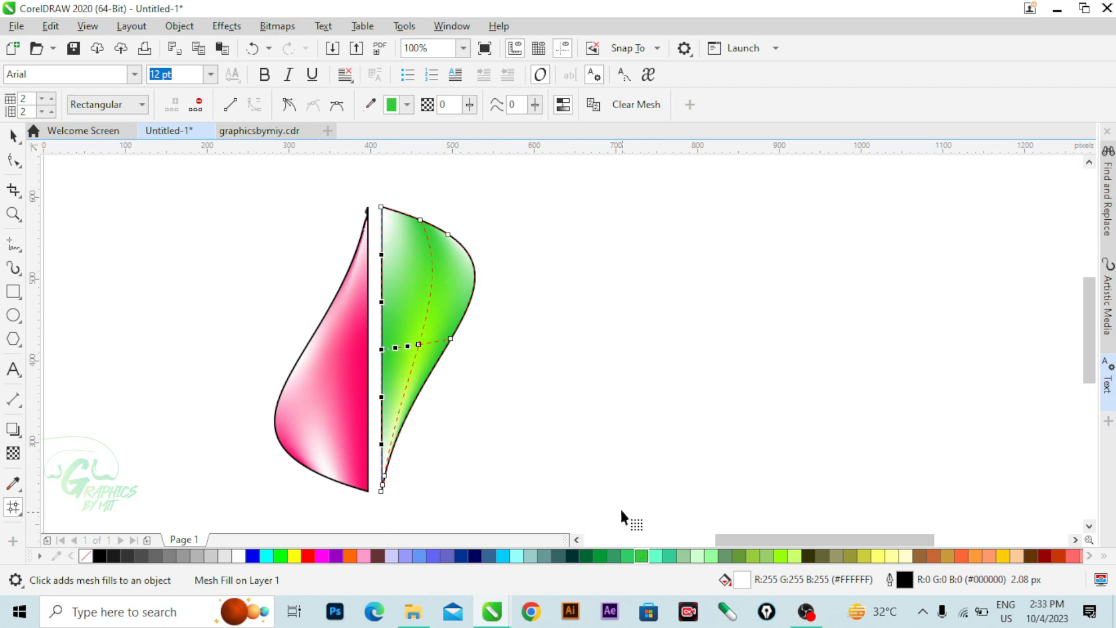
click(384, 476)
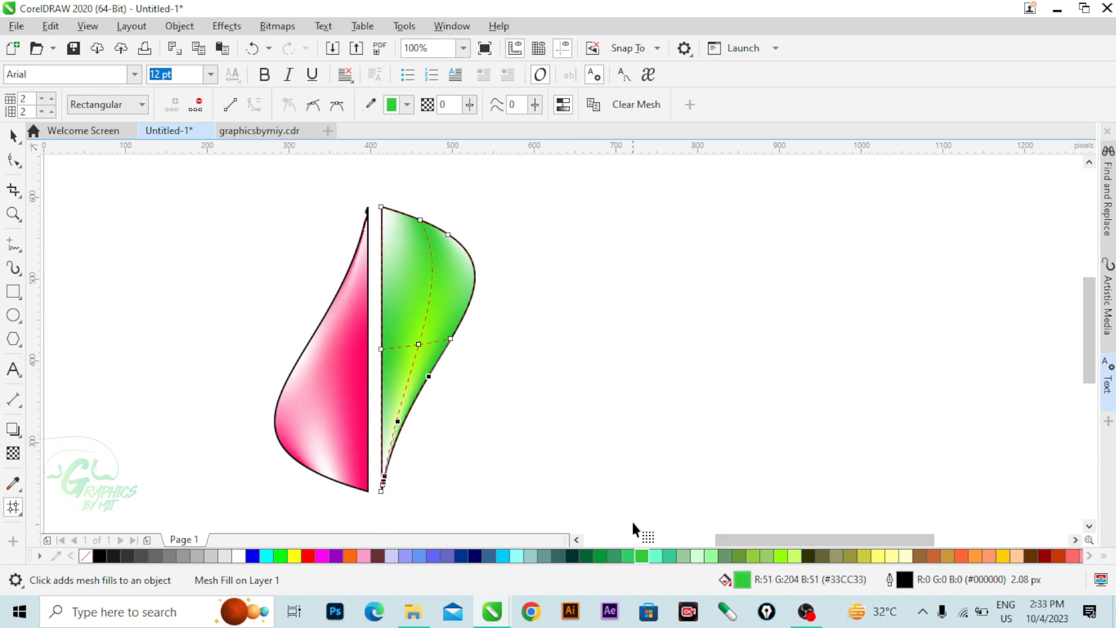
click(13, 136)
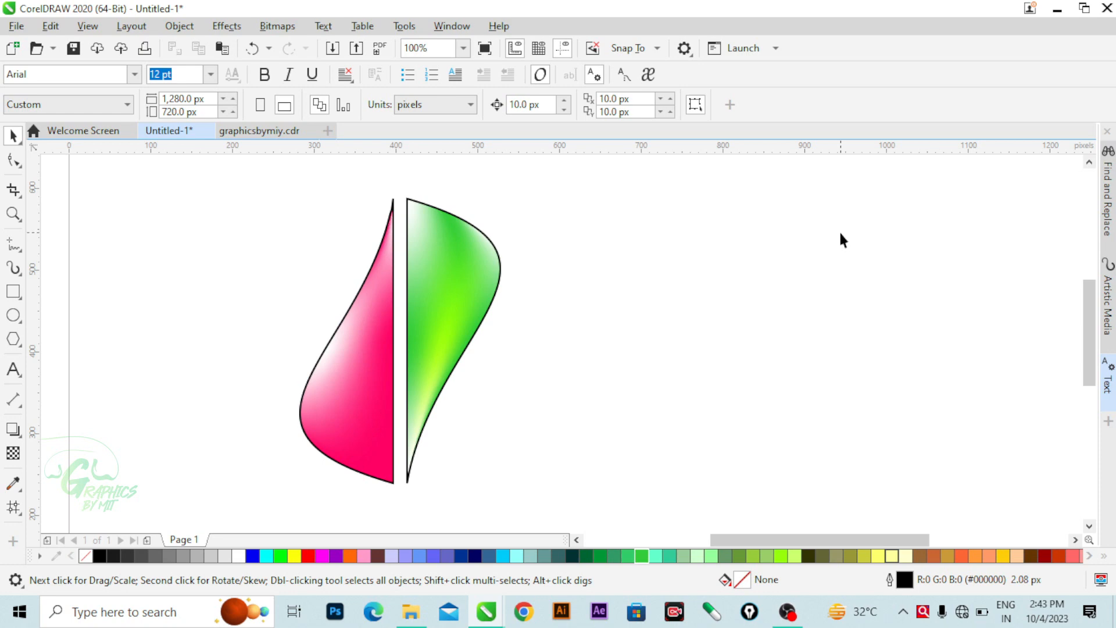
Step: Select both half-petals together with their outlines and apply Convert Outline to Object
click(409, 264)
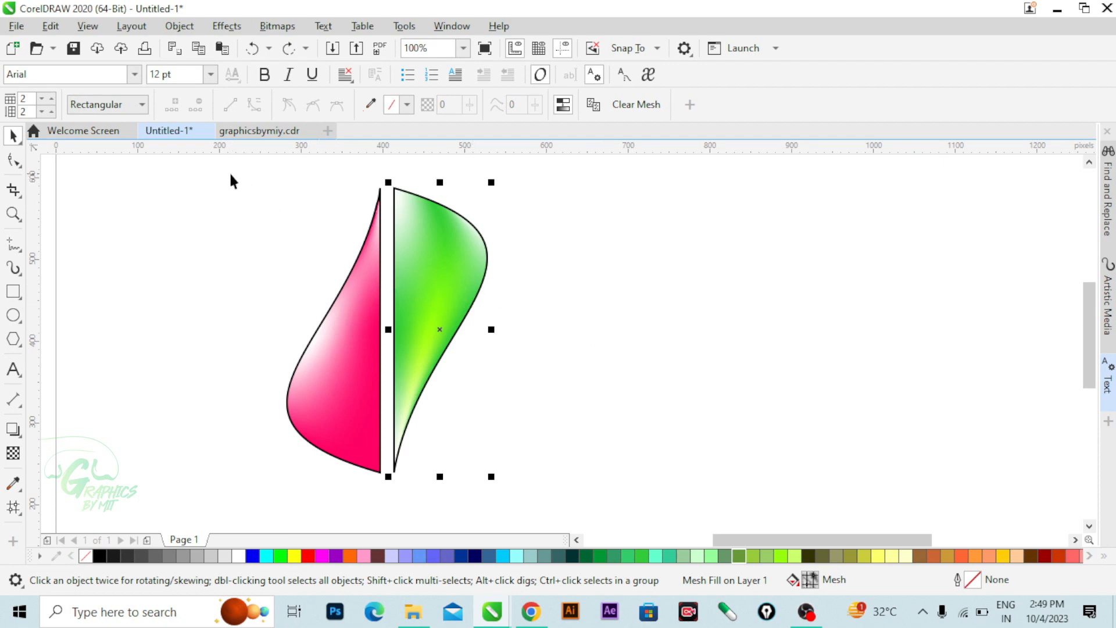
drag(227, 168, 521, 490)
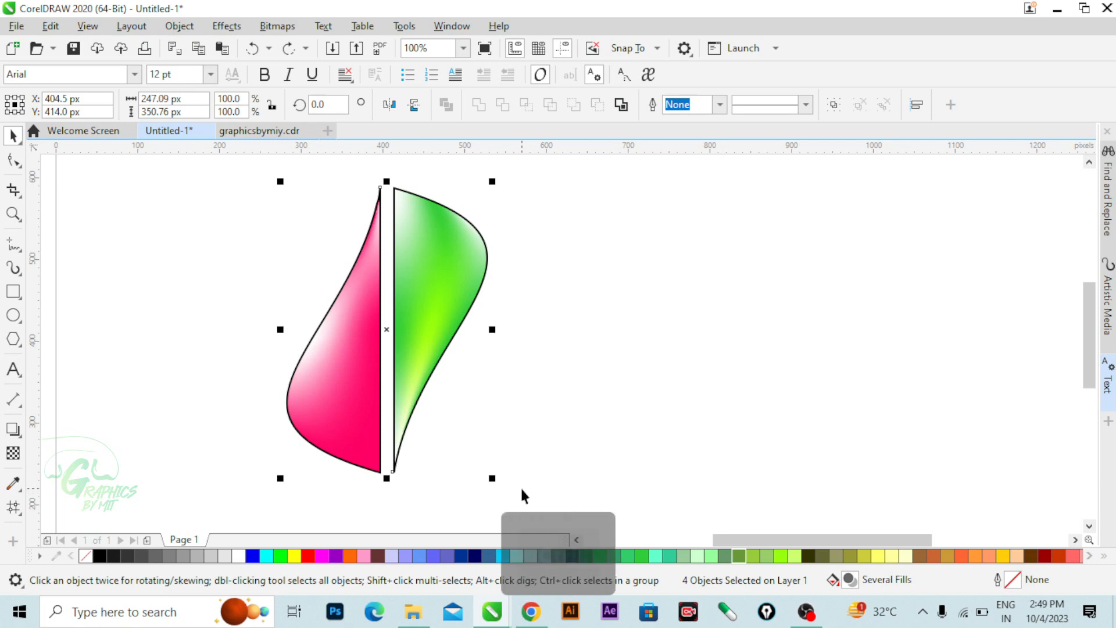
key(ctrl+shift+q)
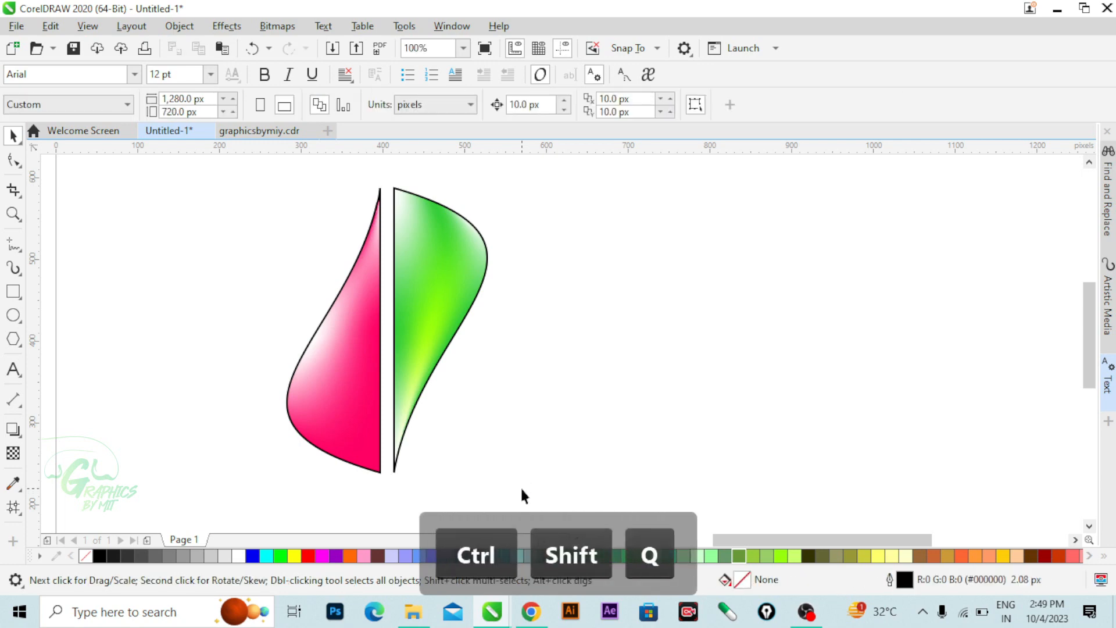
Step: Move the green and pink mesh-filled shapes away from their black outlines and delete both outlines
drag(446, 281, 570, 299)
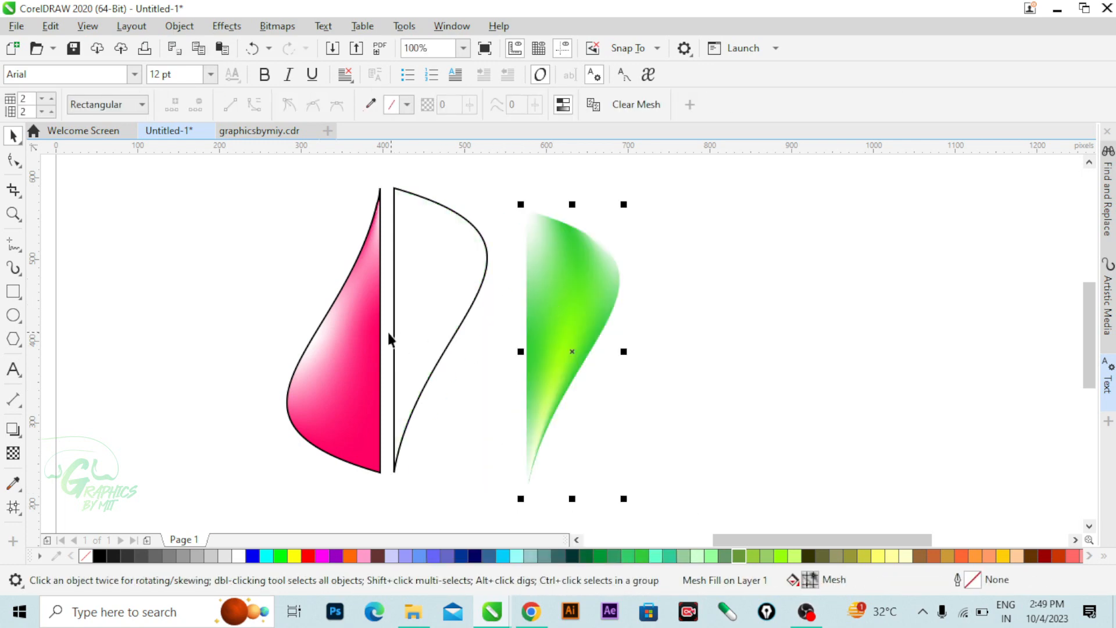
drag(363, 332, 255, 319)
drag(280, 490, 406, 475)
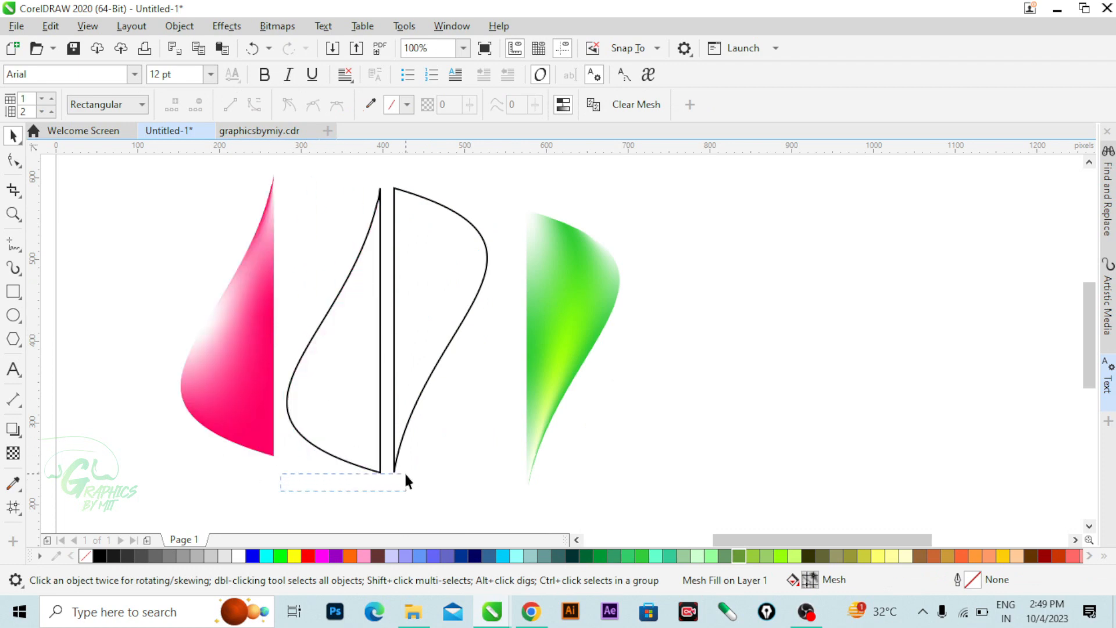
drag(491, 333, 497, 174)
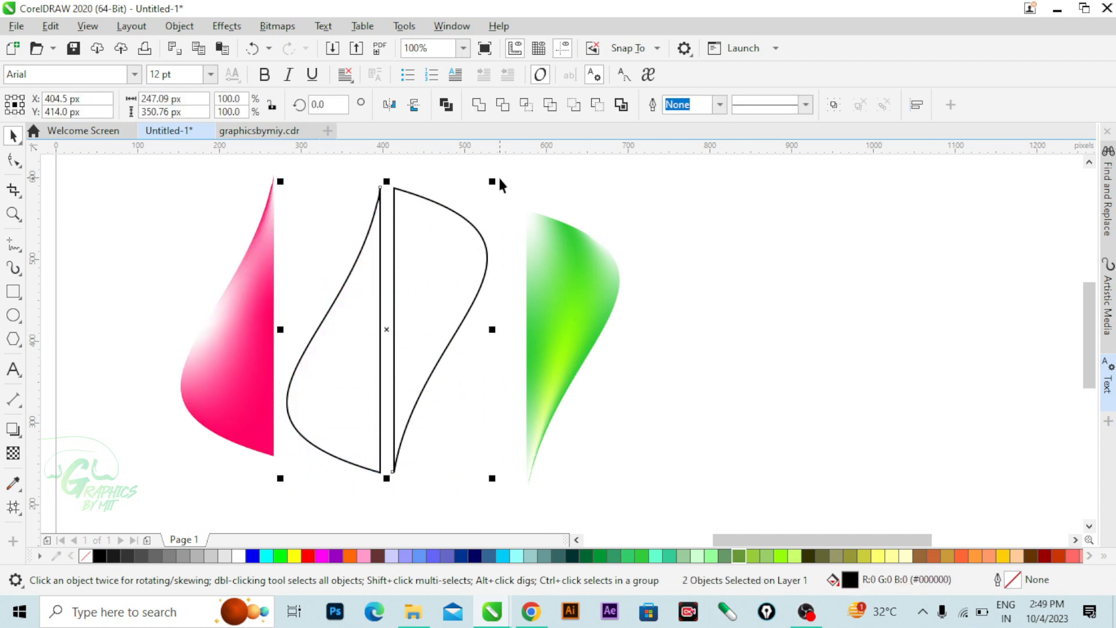
click(335, 200)
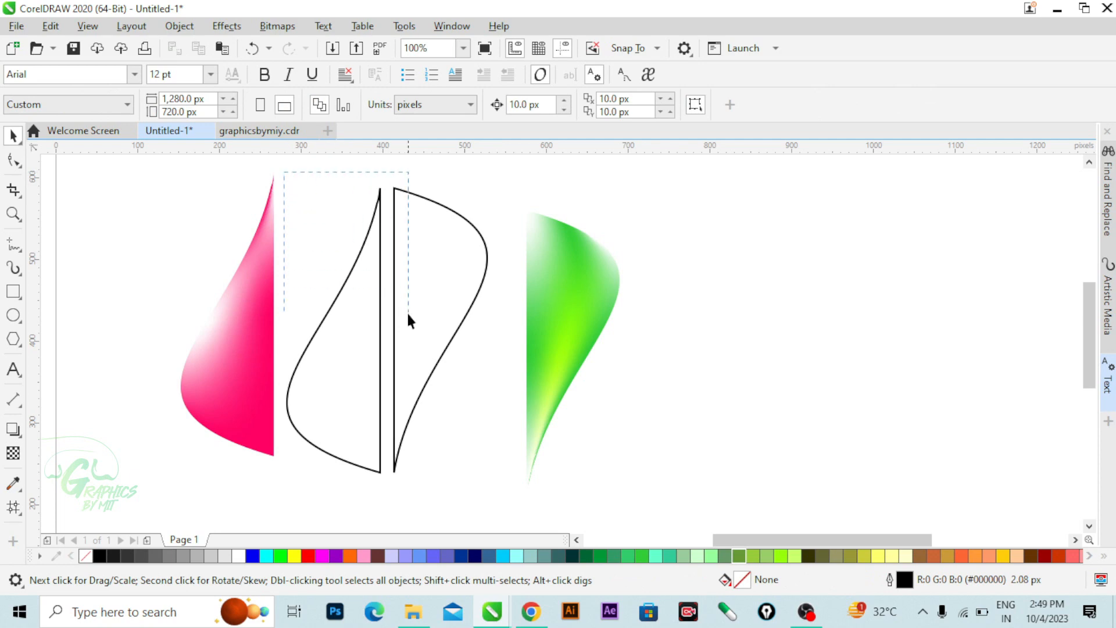
drag(500, 511, 501, 511)
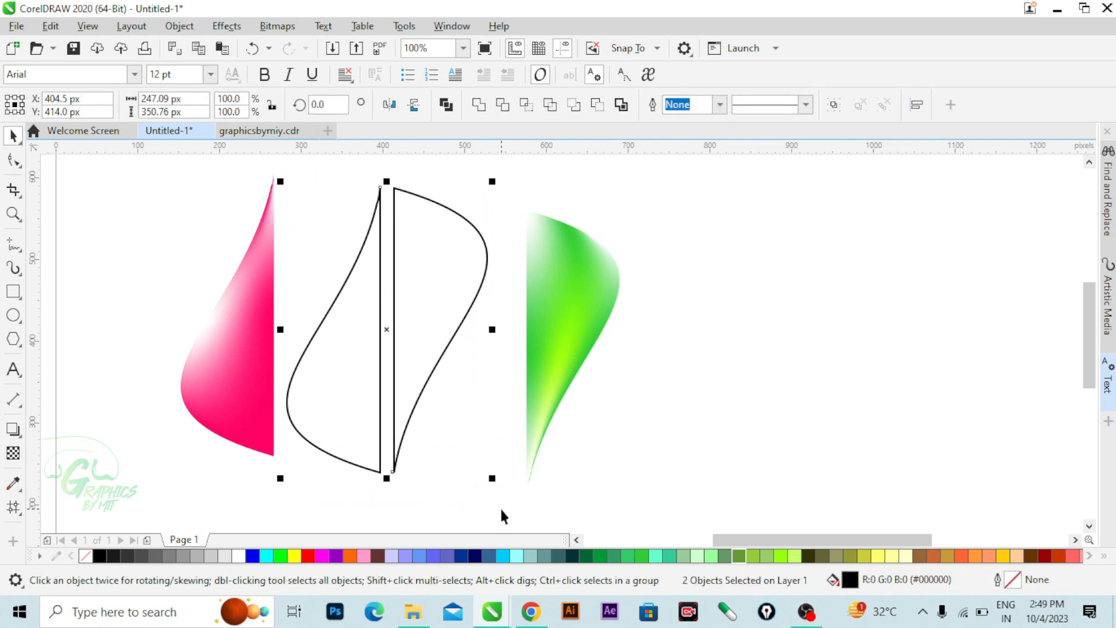
key(Delete)
Step: Move the green half-petal against the pink half so their straight edges meet
drag(555, 335, 307, 309)
scroll(340, 353, down, 2)
scroll(340, 353, up, 2)
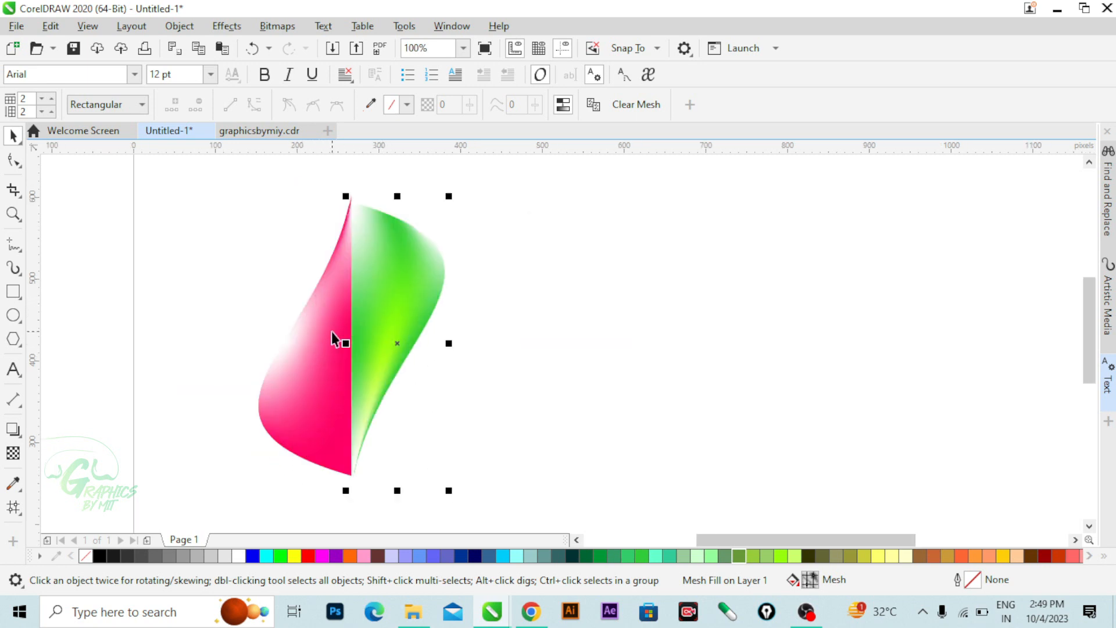
click(337, 311)
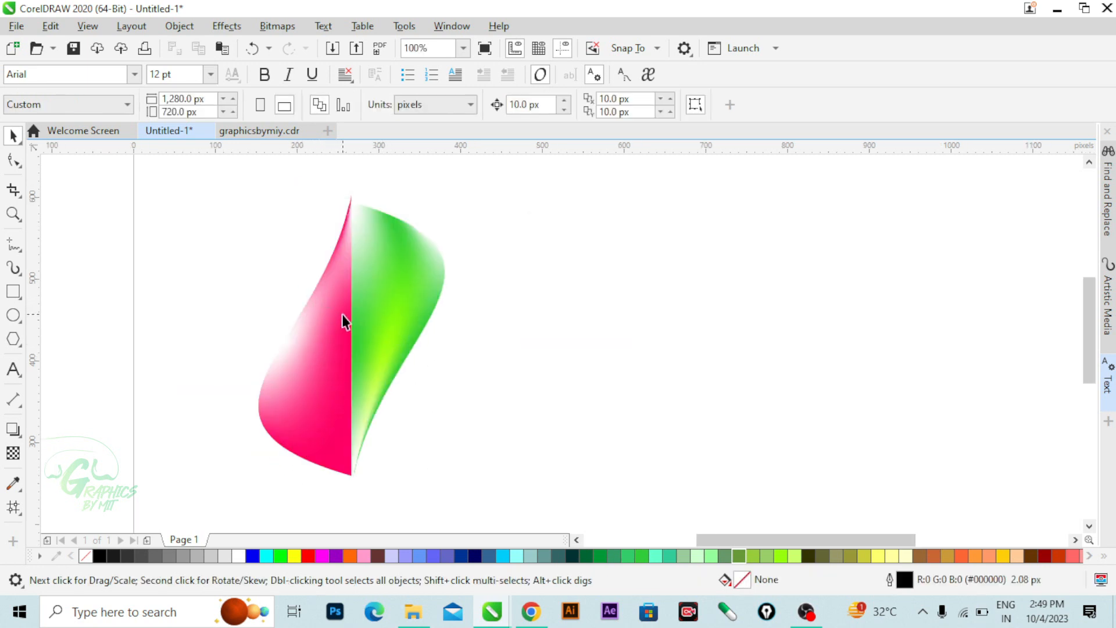
Step: Group the pink and green half-petals into one object
scroll(342, 314, down, 2)
scroll(427, 263, up, 1)
scroll(372, 302, down, 1)
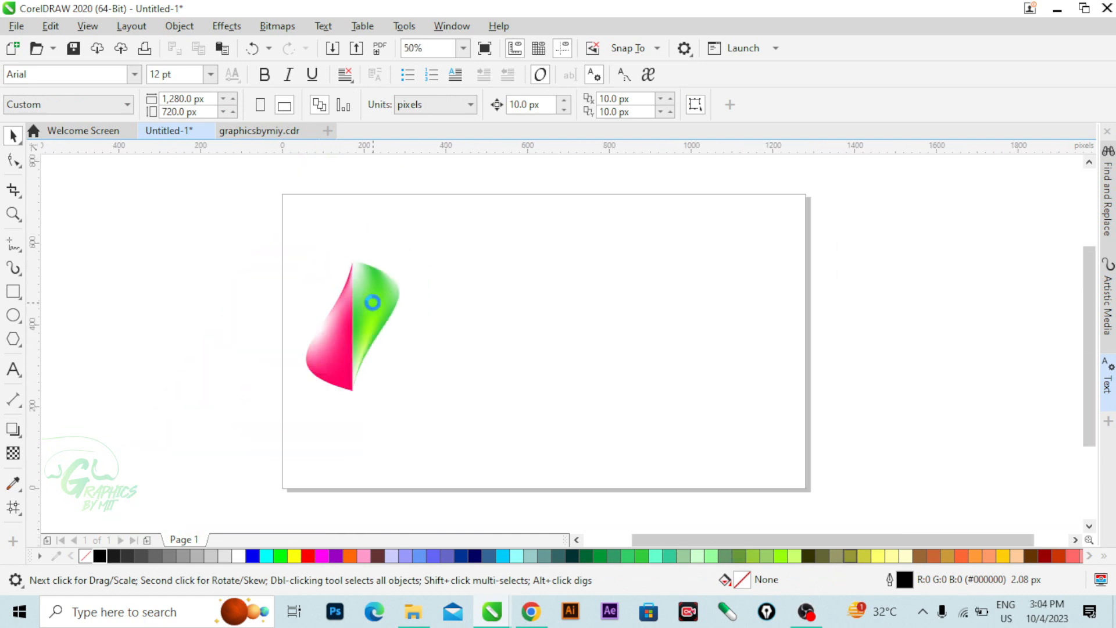
drag(238, 221, 545, 419)
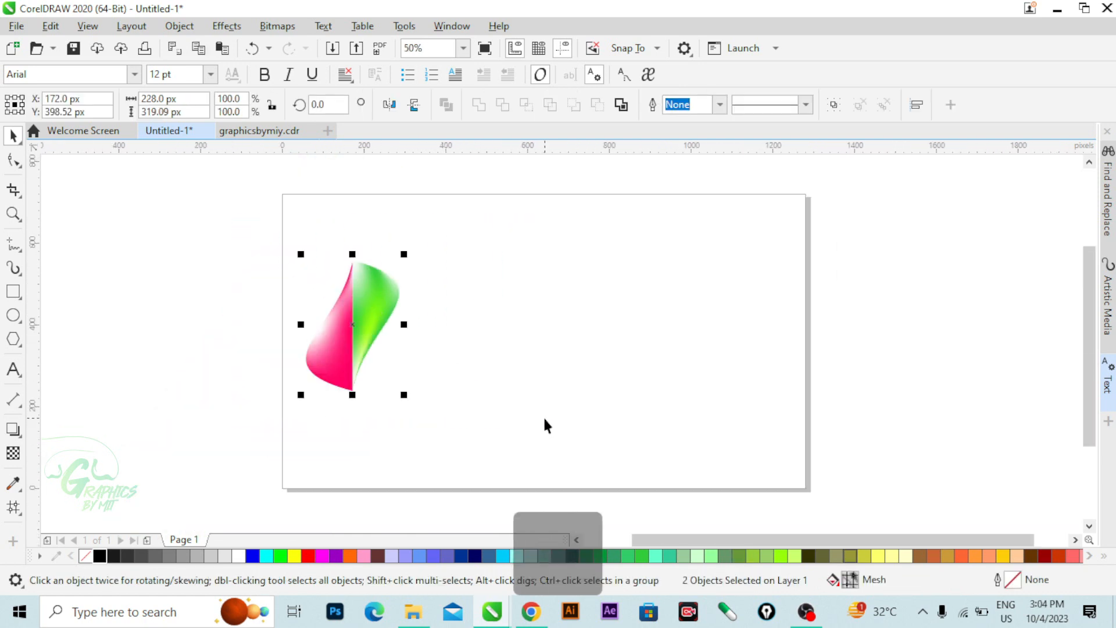
key(ctrl+g)
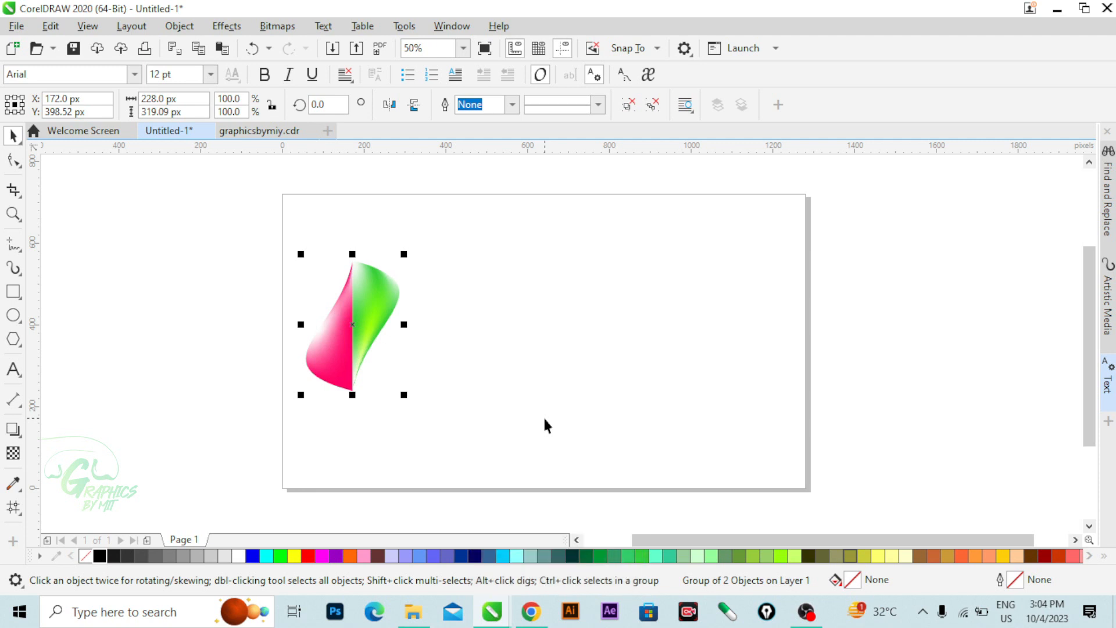
Step: Duplicate the petal group and place the copy in the middle of the page at about X 601 px
mouse_move(374, 314)
mouse_down()
mouse_move(477, 312)
mouse_move(382, 326)
mouse_move(367, 313)
mouse_up()
key(ctrl+c)
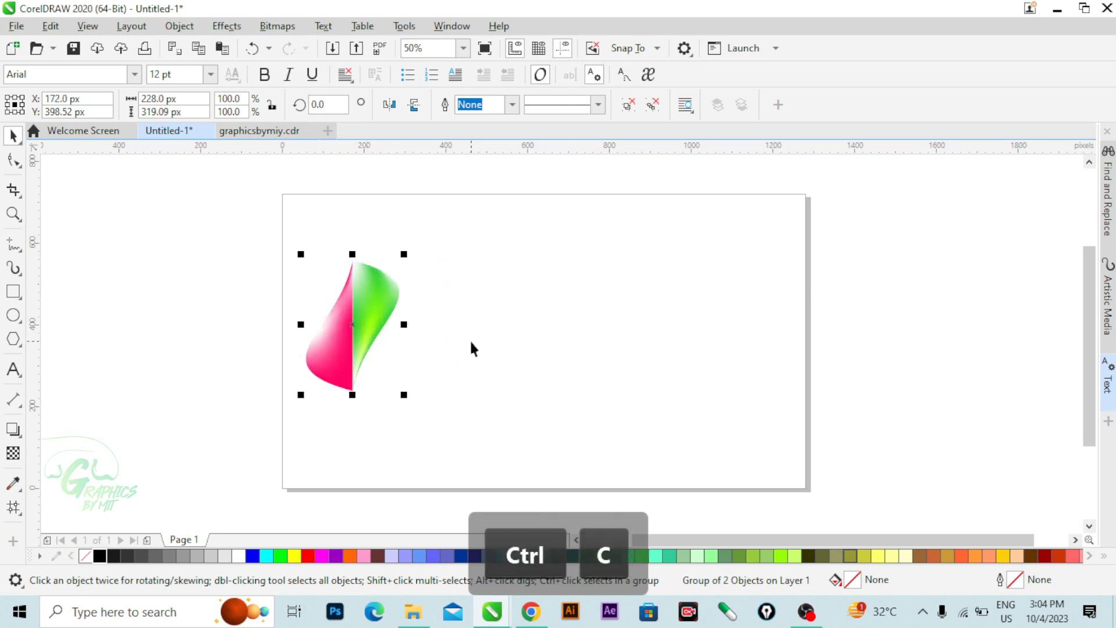
key(ctrl+v)
drag(358, 331, 531, 330)
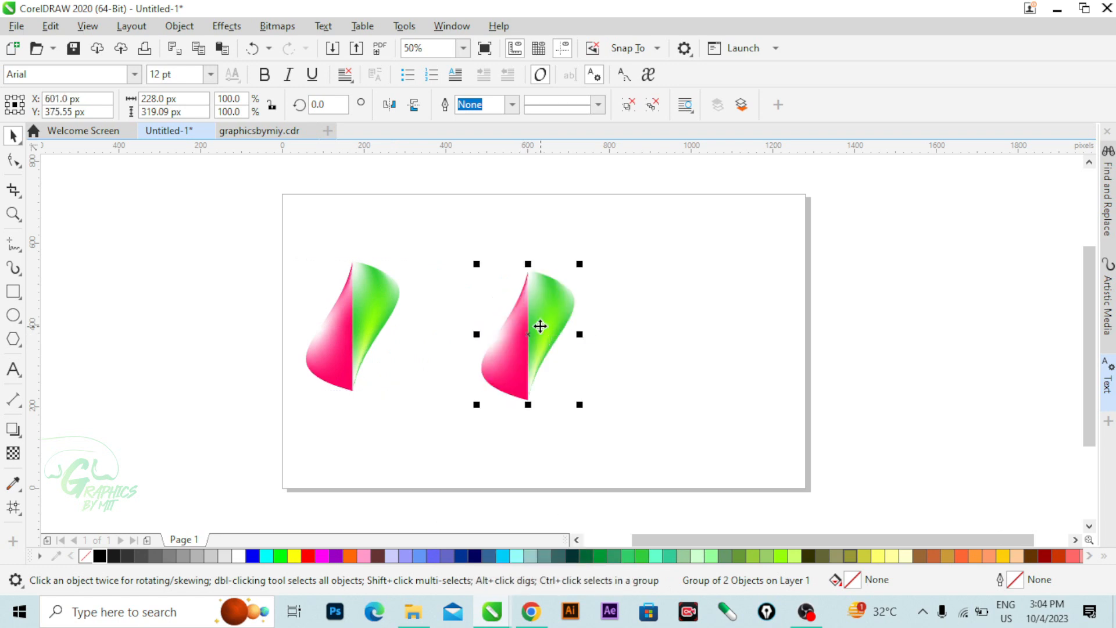
Step: Duplicate the middle petal group and place the new copy to its right at about X 1,030 px
key(ctrl+c)
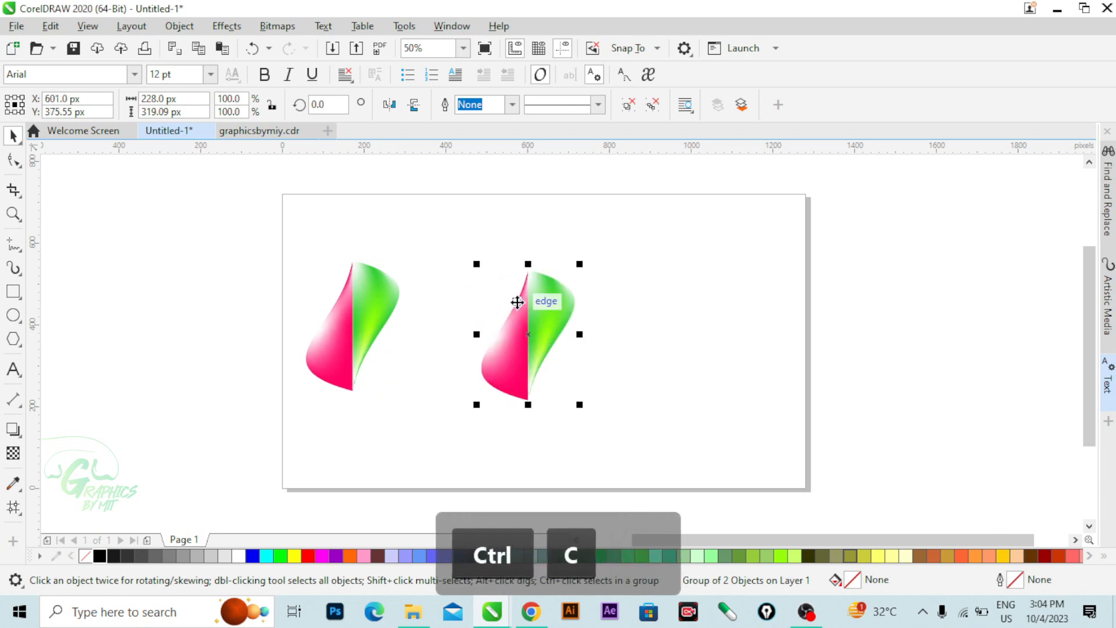
key(ctrl+v)
drag(540, 306, 717, 317)
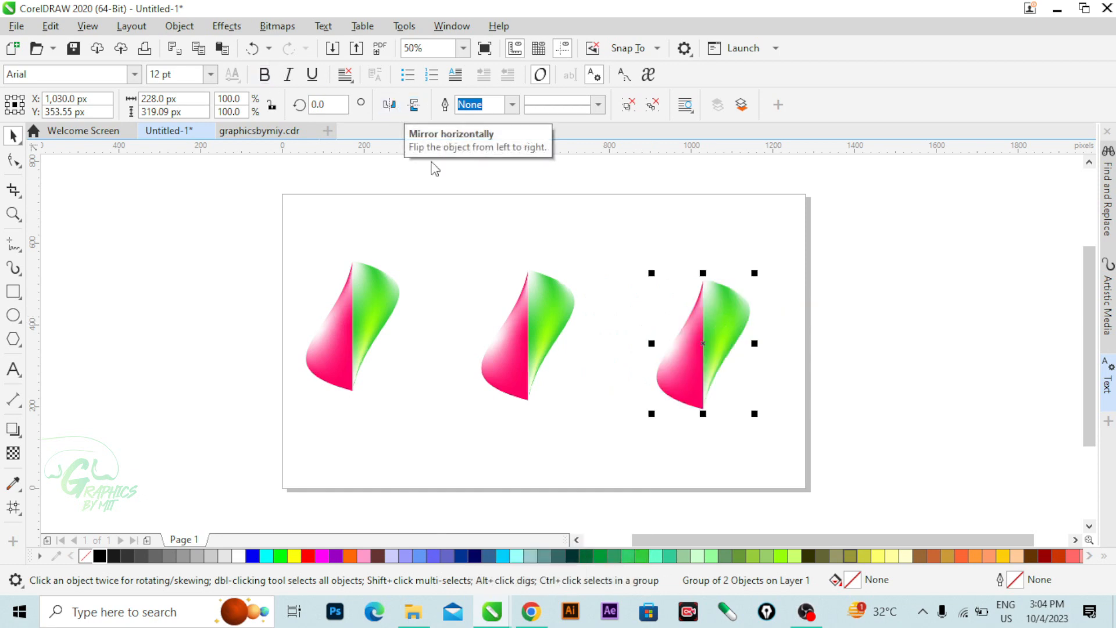
Step: Mirror the middle petal group horizontally and scale all three petals down together about their shared centre to about 818 px wide
click(534, 317)
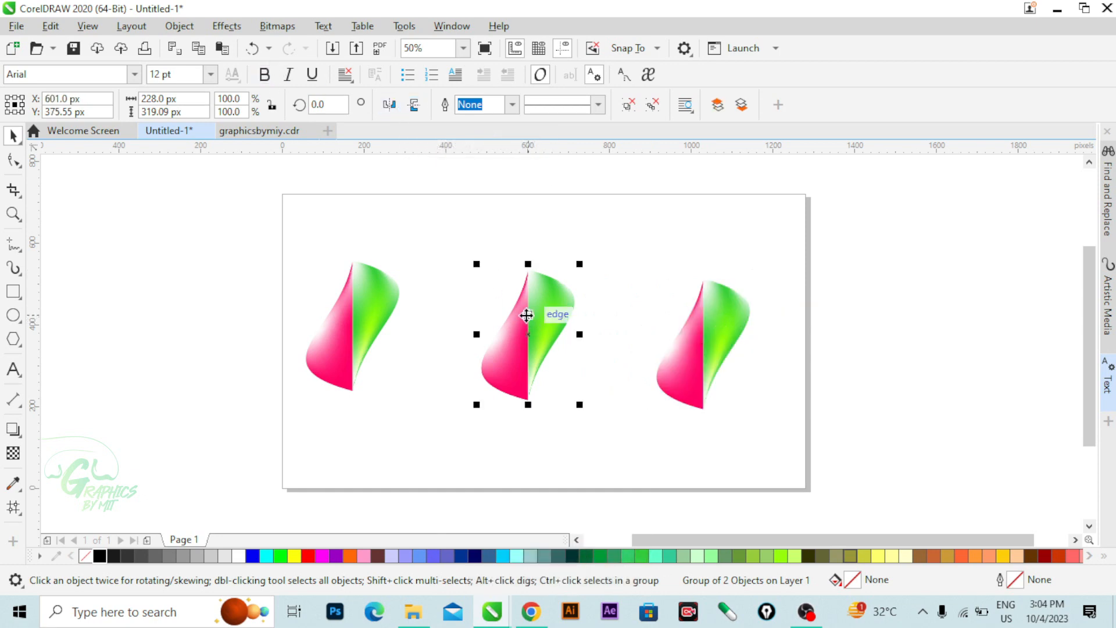
click(390, 108)
drag(227, 248, 555, 388)
drag(819, 439, 820, 440)
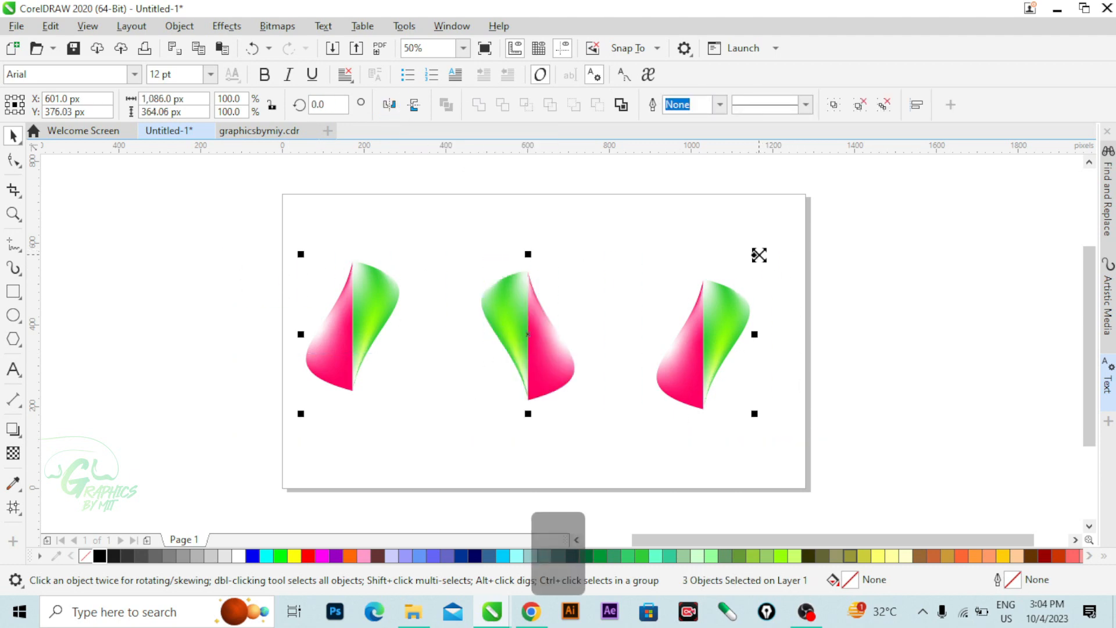
drag(757, 255, 748, 275)
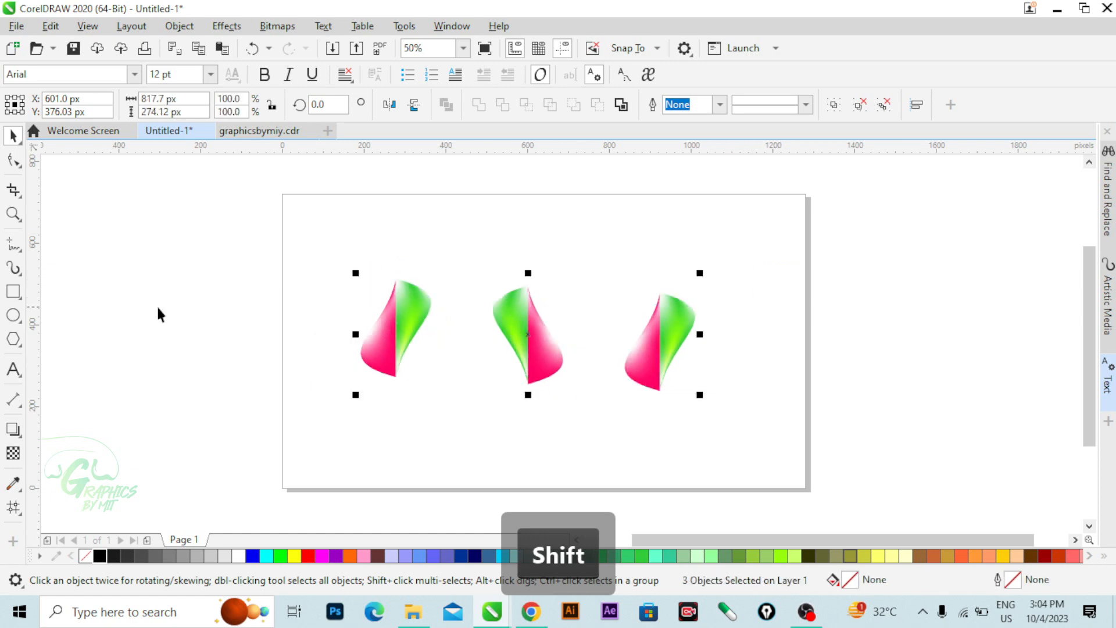
Step: Create a black 1,280 × 720 px background rectangle covering the whole page behind the petals
click(14, 294)
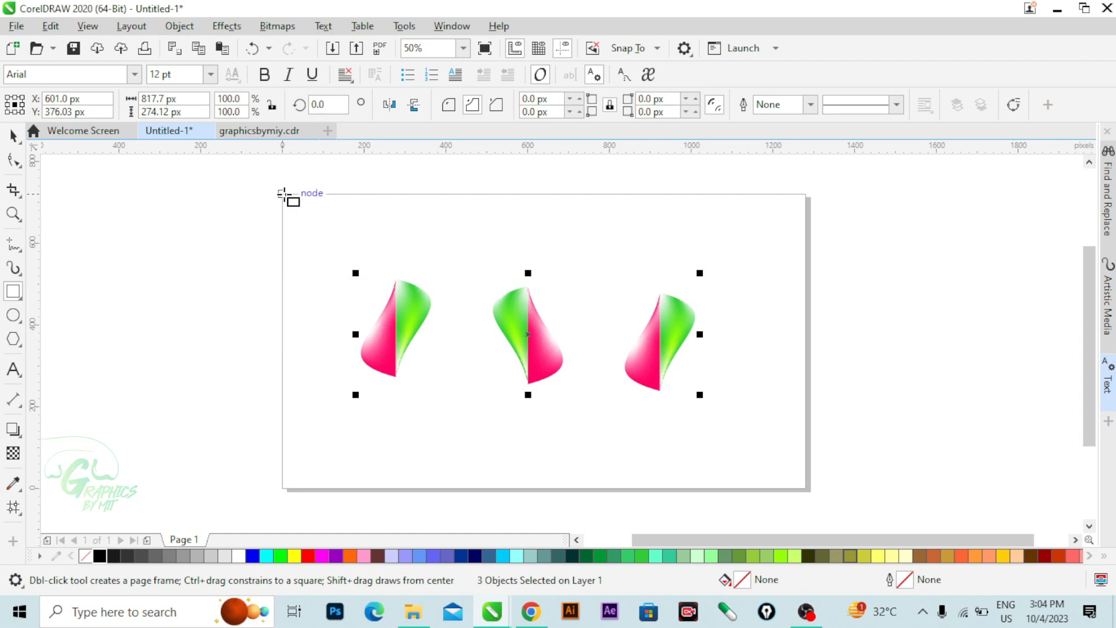
drag(284, 194, 805, 487)
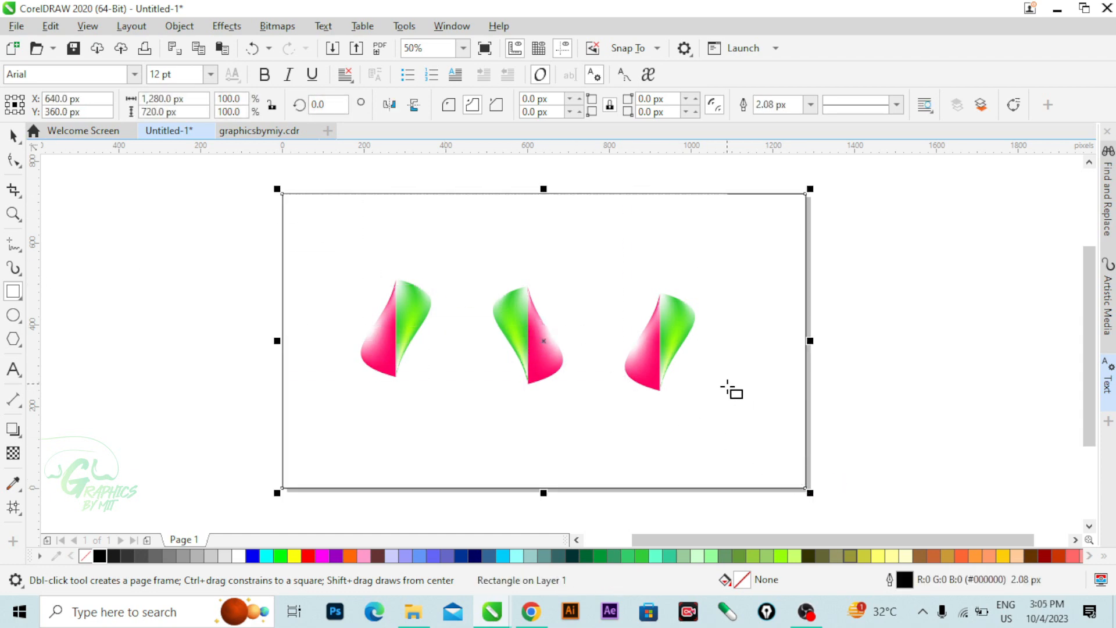
key(shift)
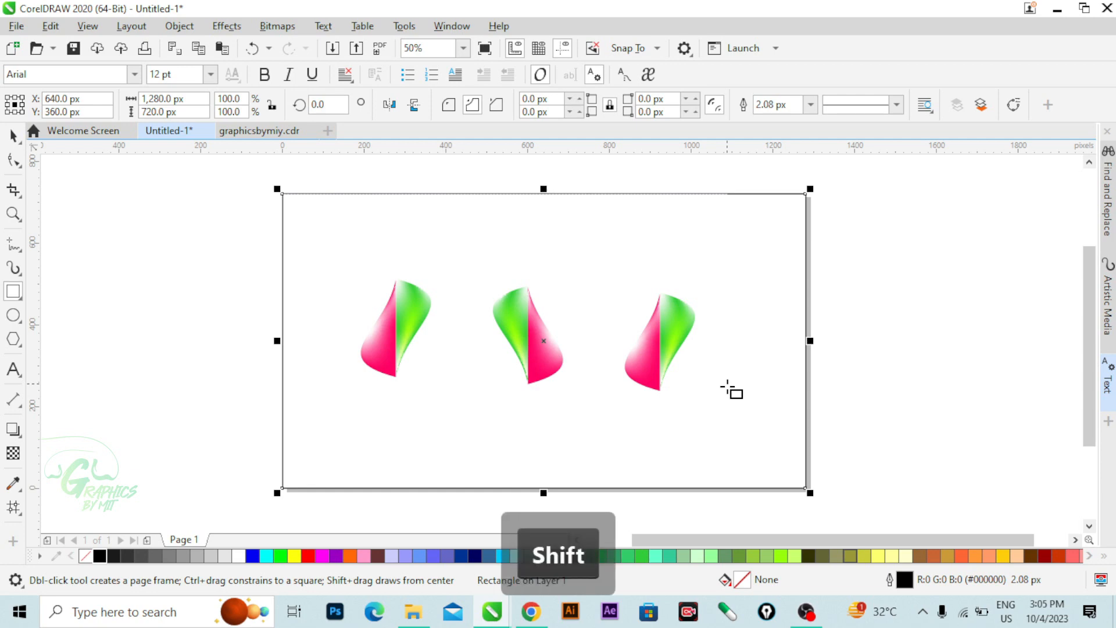
key(shift+Page_Down)
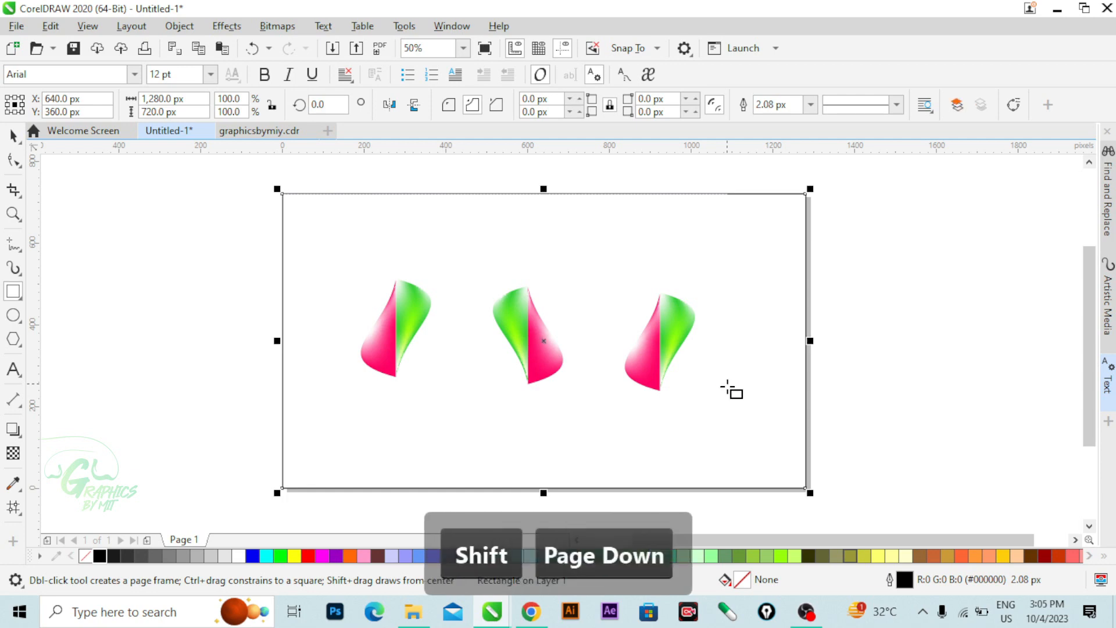
click(13, 137)
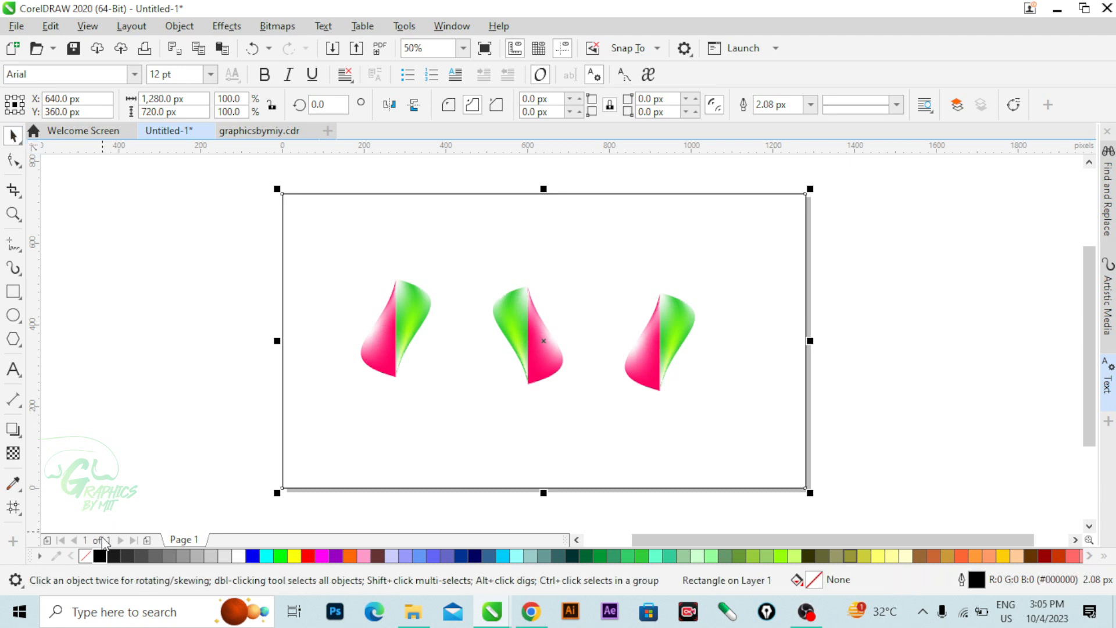
click(100, 556)
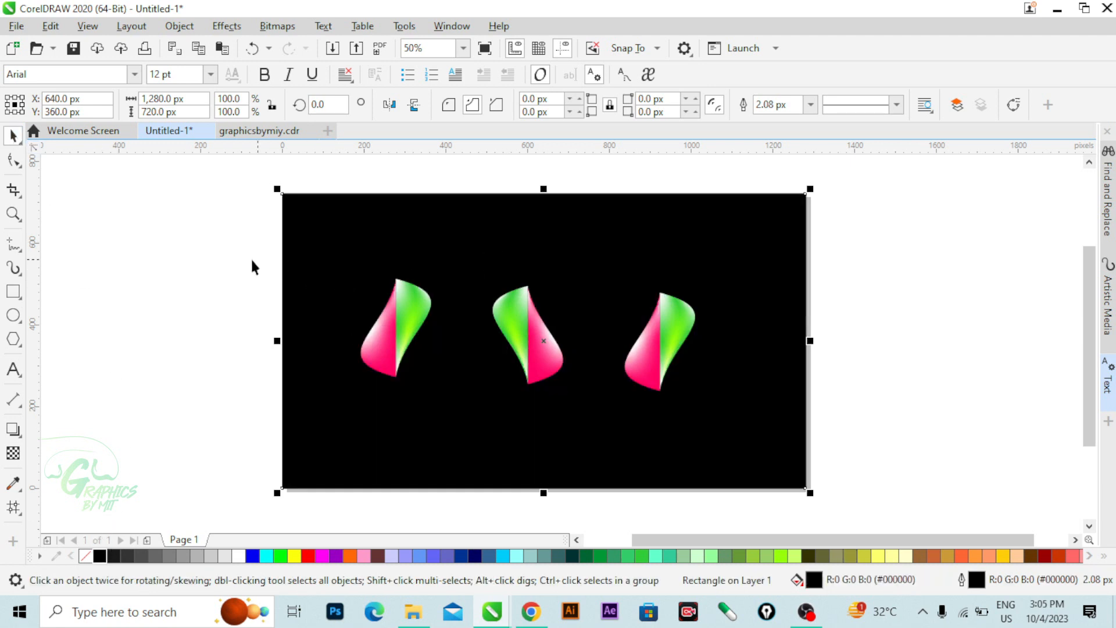
Step: Enlarge the three petals together about their shared centre to about 114% and show the artwork in full-screen preview
click(235, 255)
drag(265, 257, 717, 407)
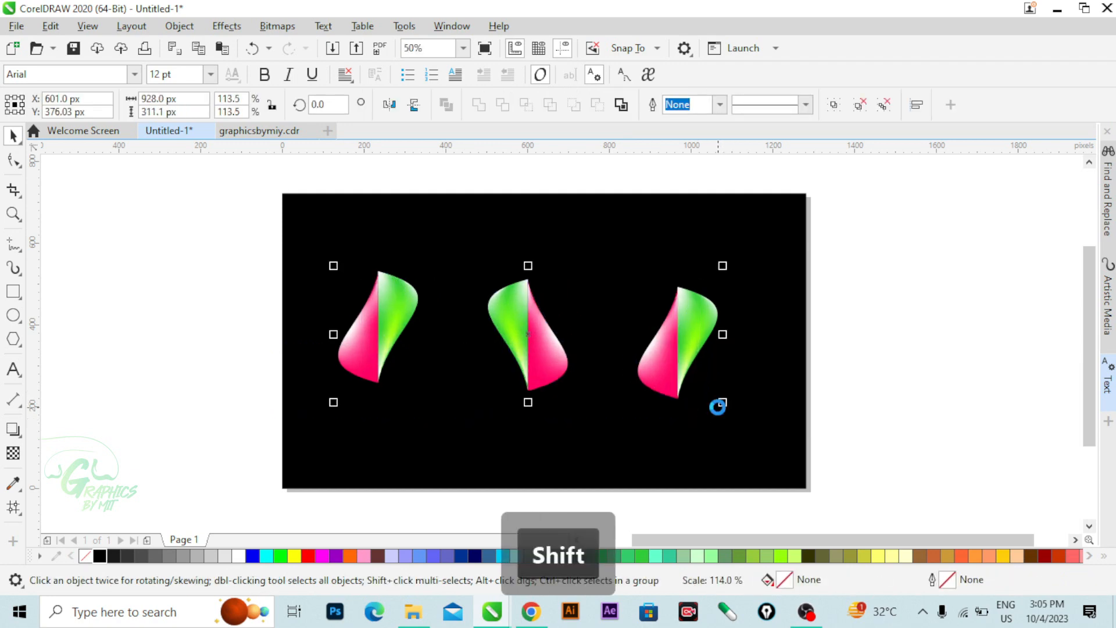
click(485, 48)
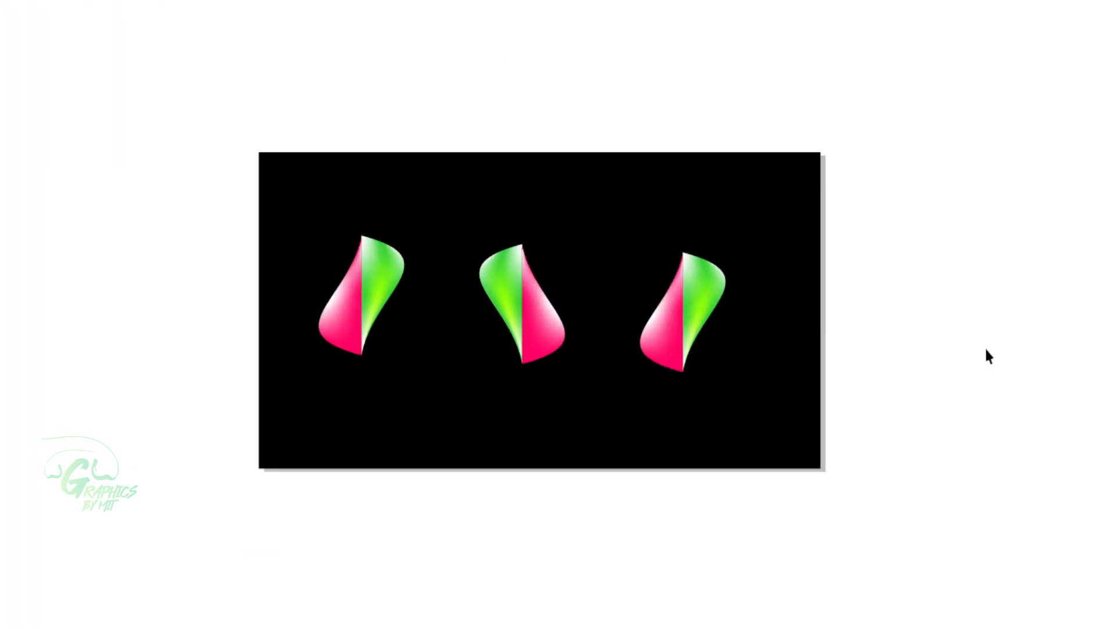